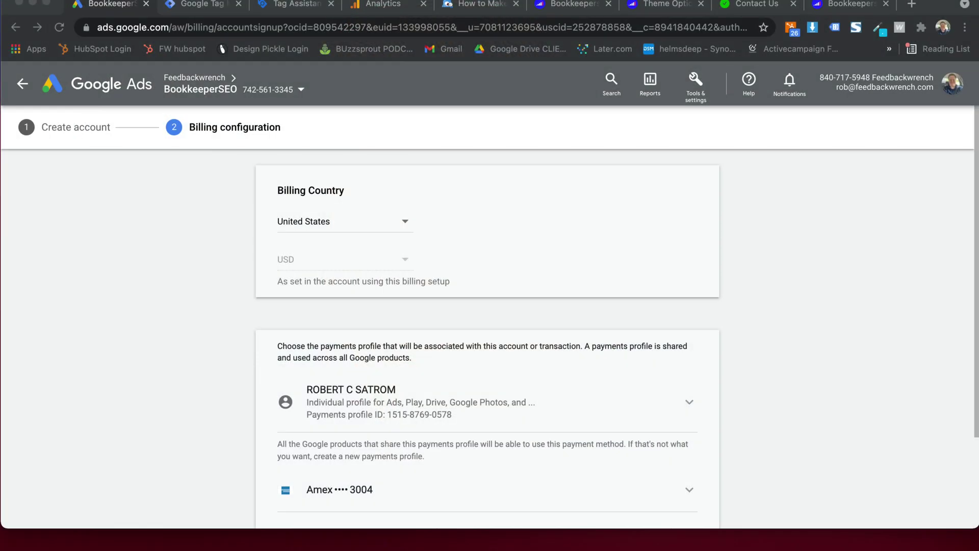
- Cancel the unfinished Google Ads billing setup and open the BookkeeperSEO account
scroll(421, 422, "down", 3)
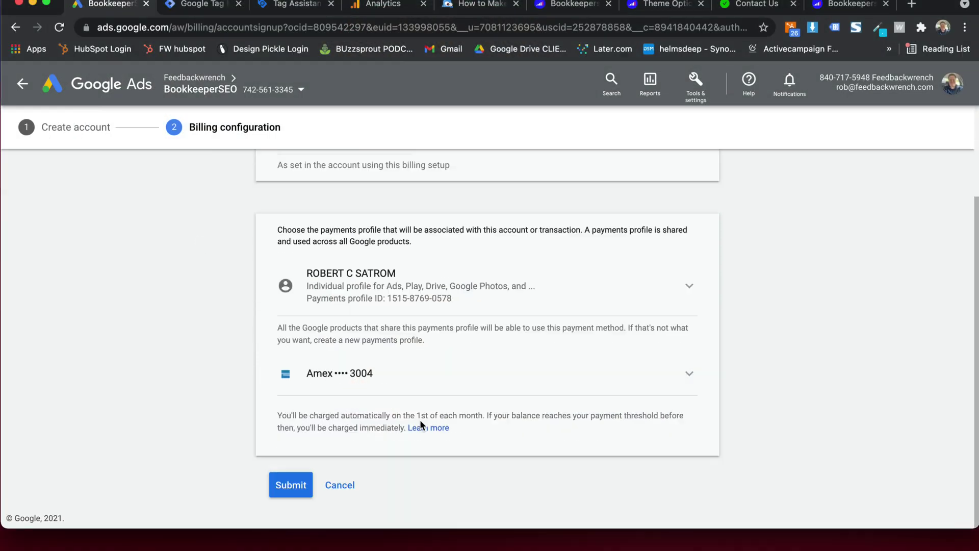
left_click(342, 489)
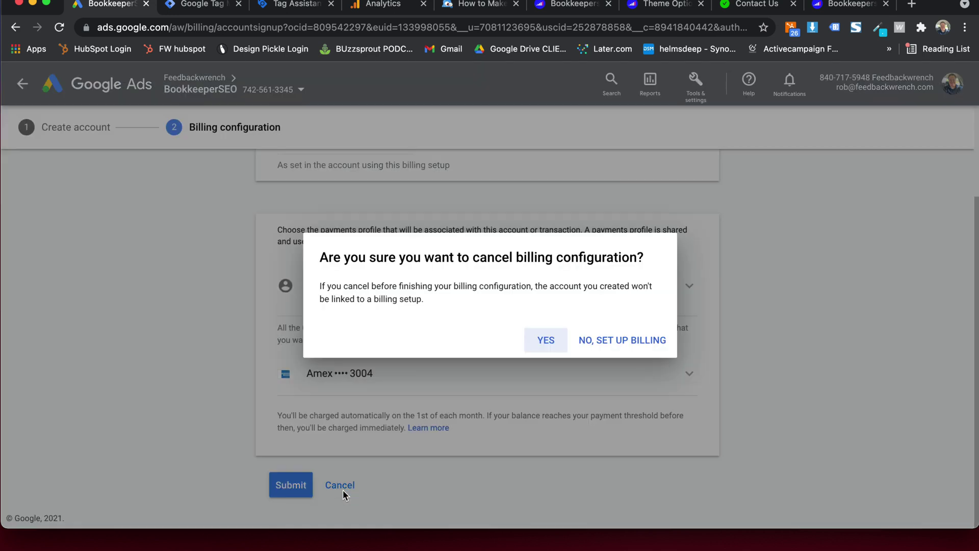
left_click(554, 344)
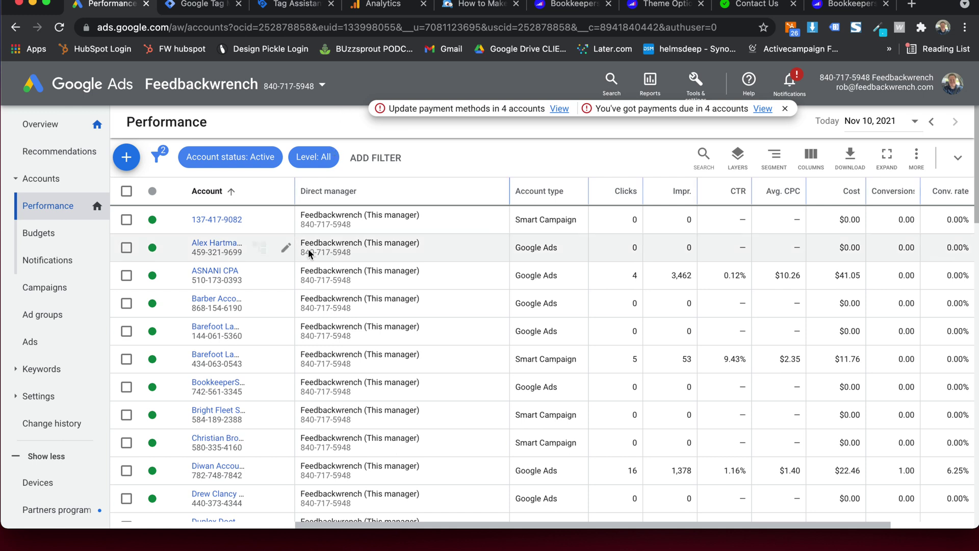
left_click(227, 384)
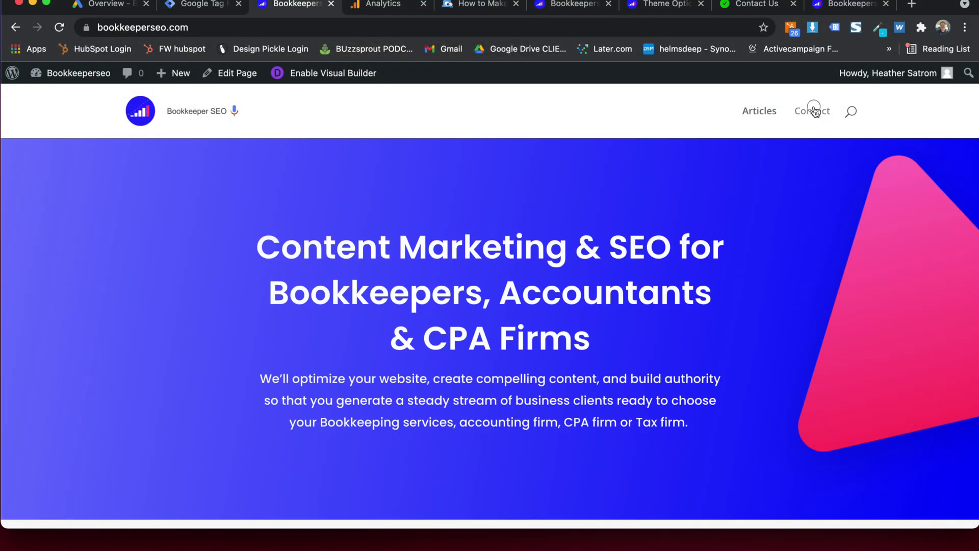
- Inspect the Leave A Message contact form's Name and Phone fields on the Contact page
scroll(437, 232, "down", 5)
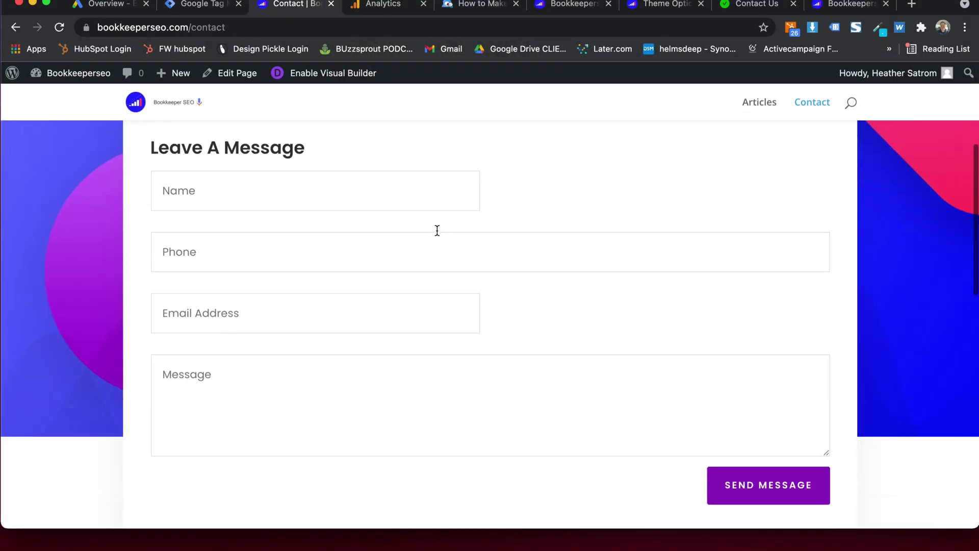
left_click(200, 197)
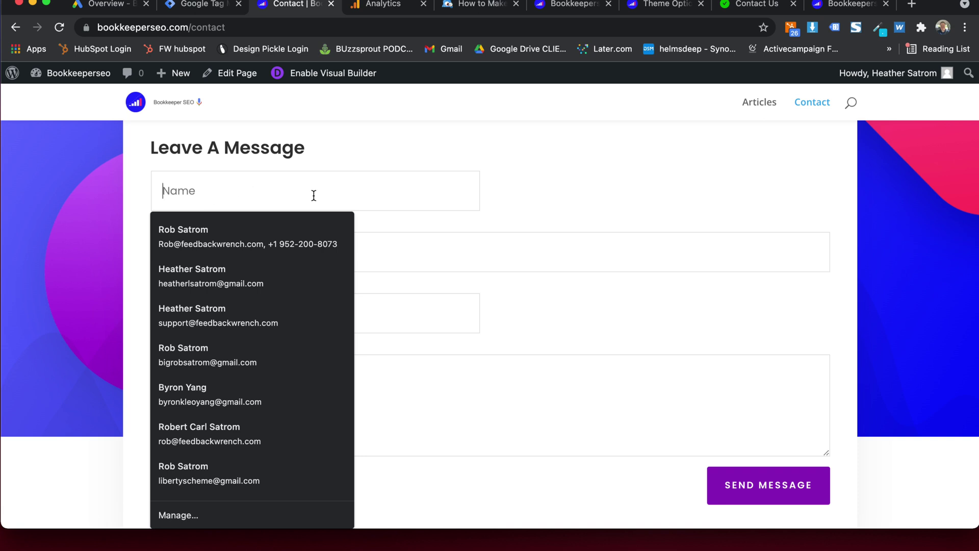
left_click(428, 258)
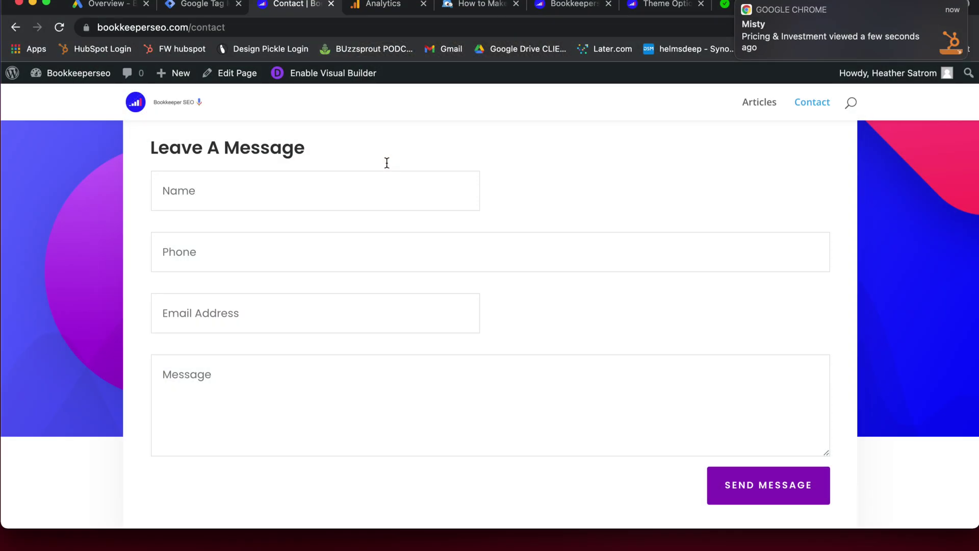
left_click(352, 150)
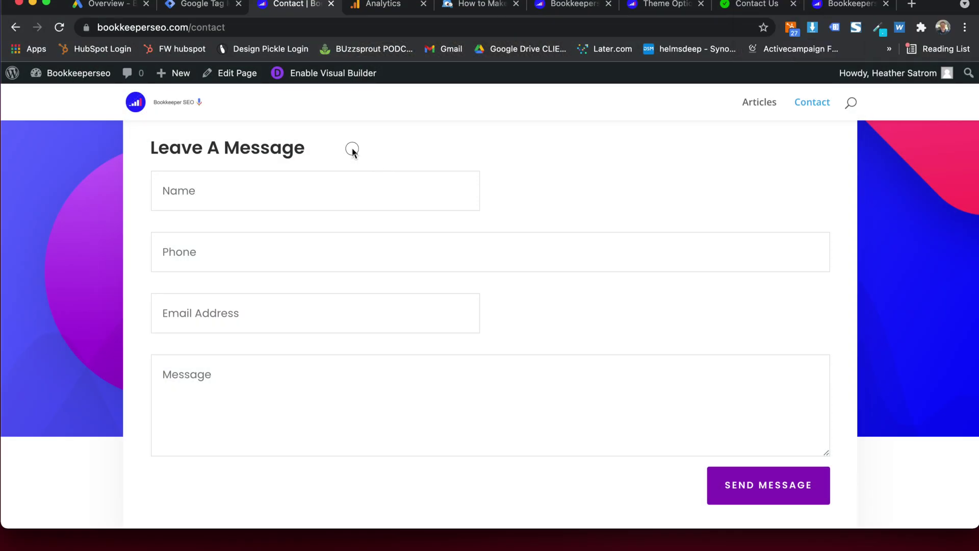
- Check Tag Manager's Triggers list, recheck the contact form, then return to the Google Ads overview
left_click(200, 5)
left_click(17, 286)
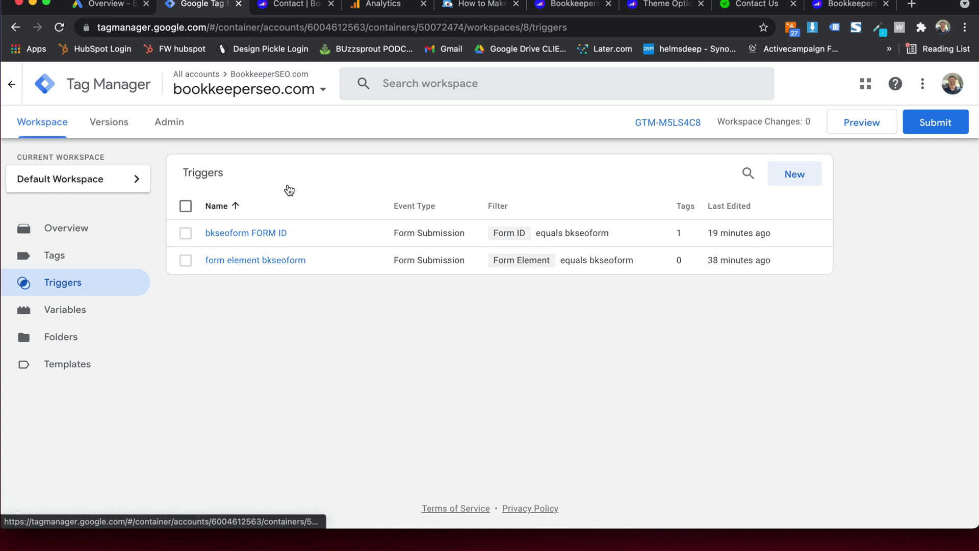
left_click(289, 4)
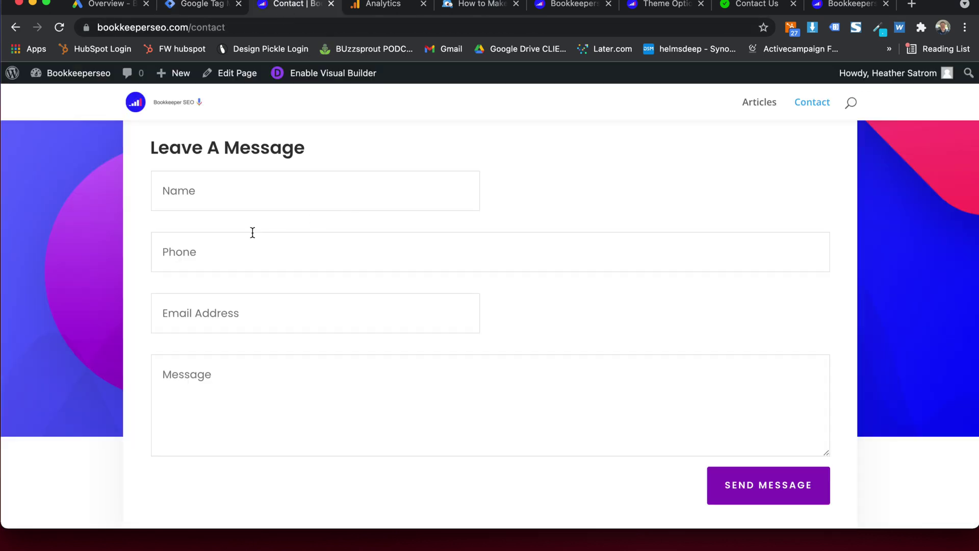
left_click(230, 208)
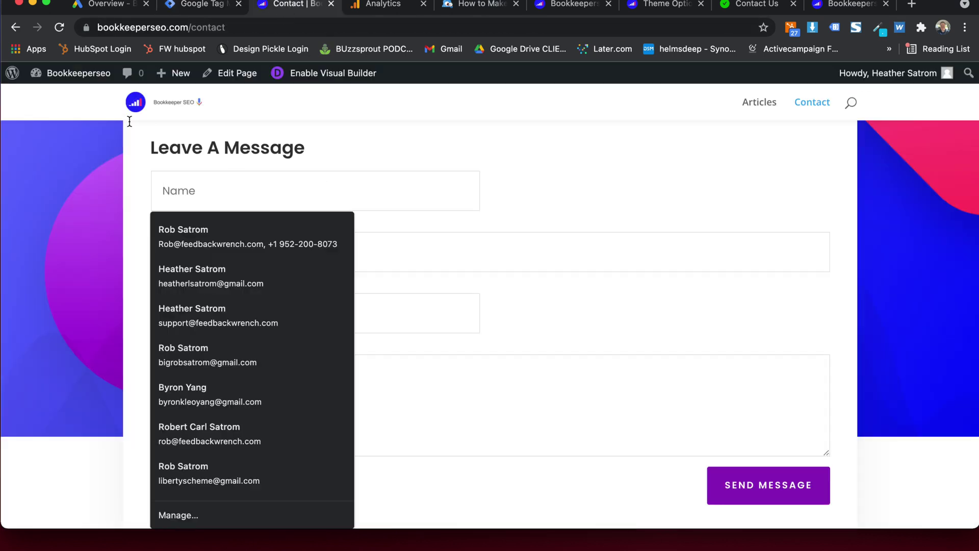
left_click(412, 140)
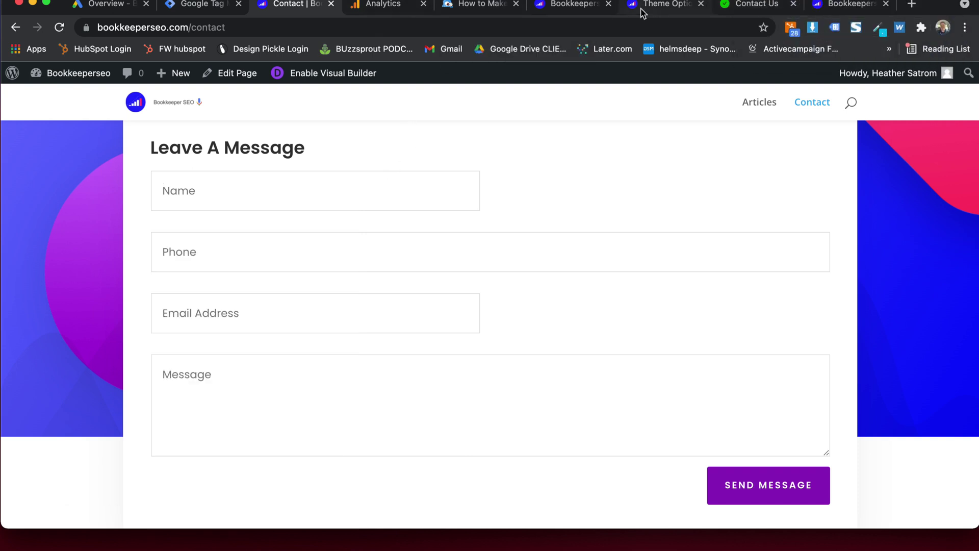
left_click(102, 7)
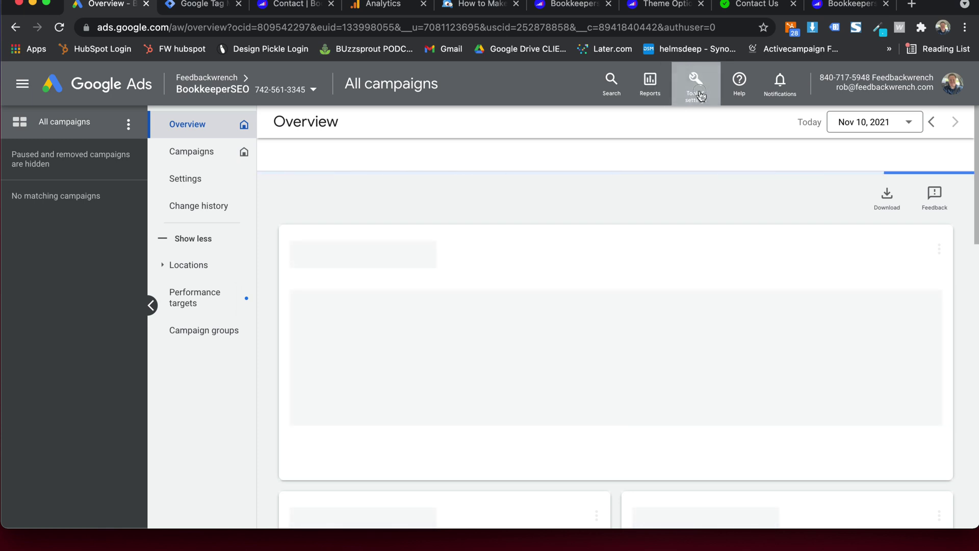
- Open the Audience manager under Tools & settings > Shared Library
left_click(701, 96)
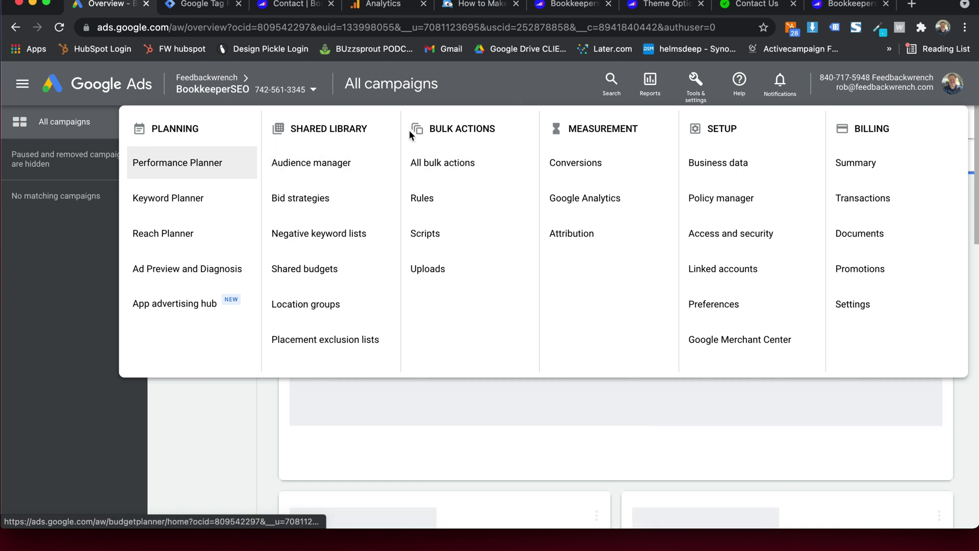
left_click(702, 77)
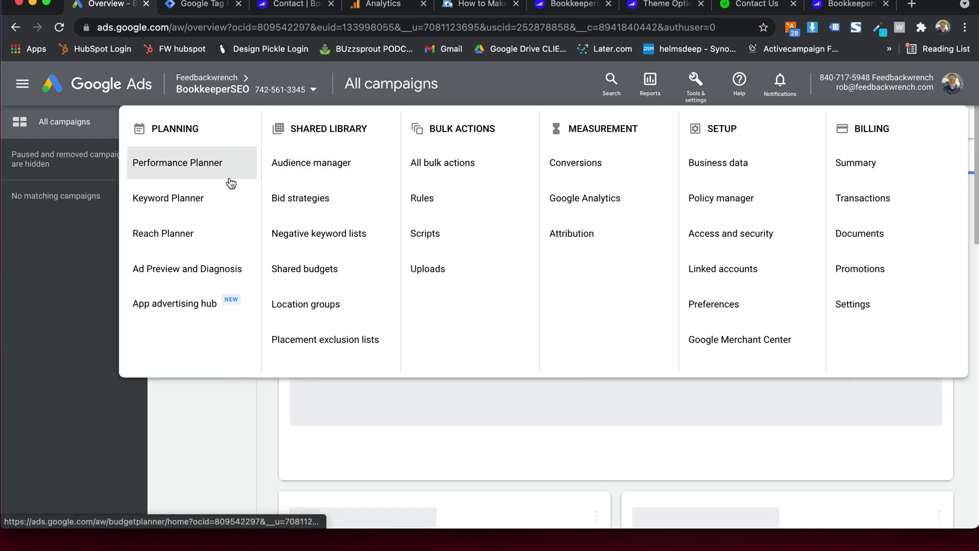
left_click(309, 168)
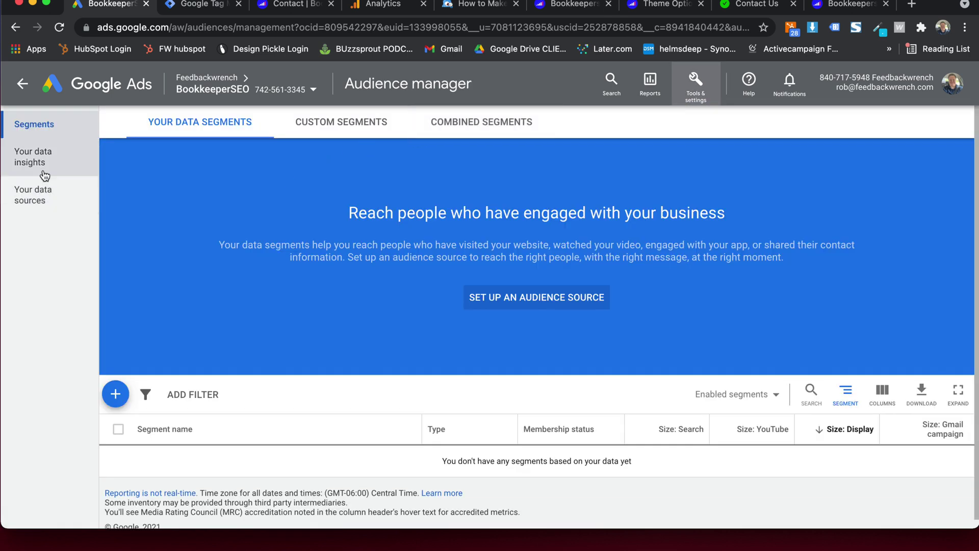
- Set up the Google Ads tag for general visit data with restricted processing and save it
left_click(524, 304)
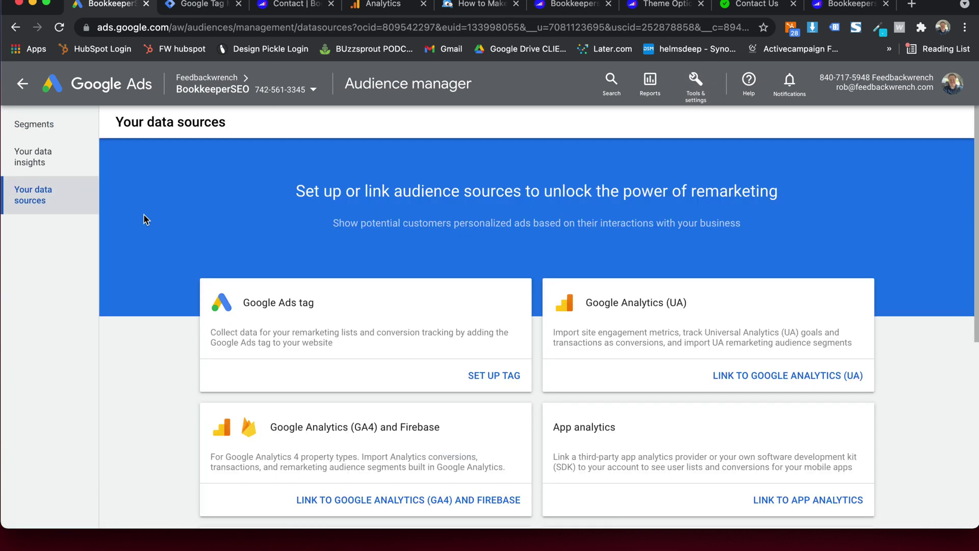
scroll(476, 299, "down", 2)
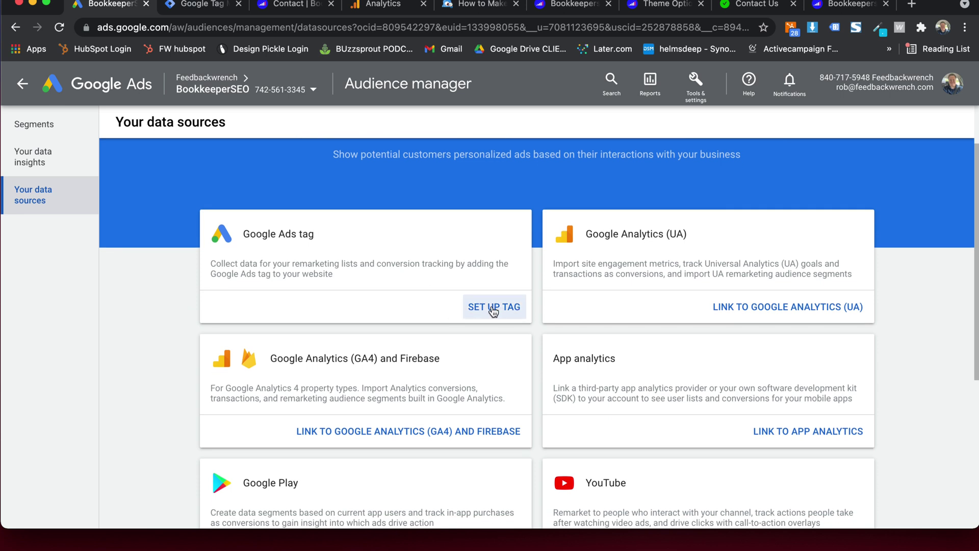
left_click(495, 308)
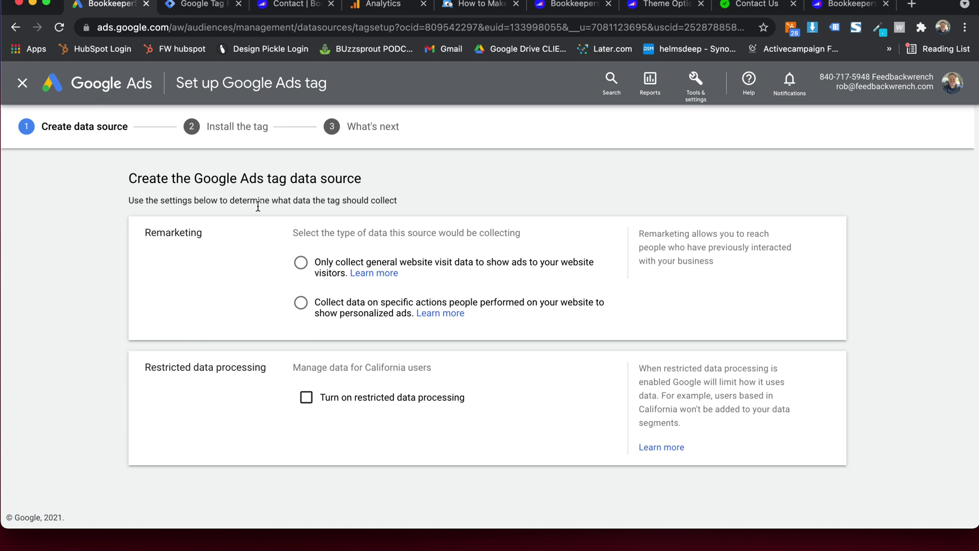
left_click(317, 265)
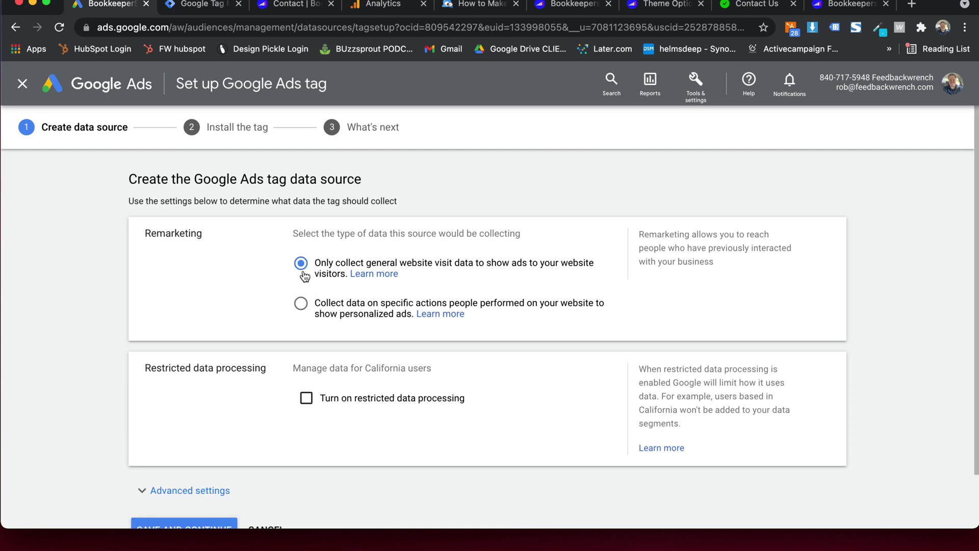
scroll(301, 289, "down", 2)
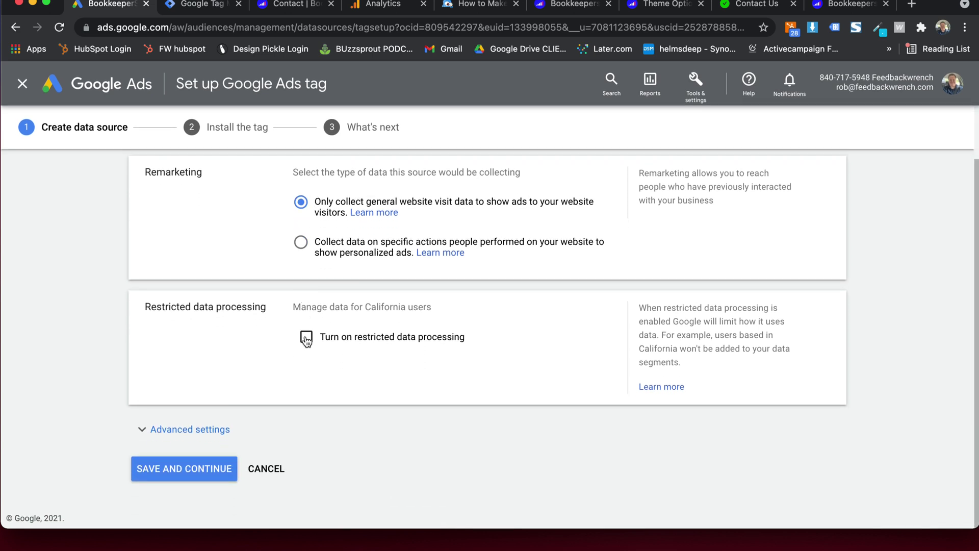
left_click(170, 431)
scroll(229, 311, "down", 2)
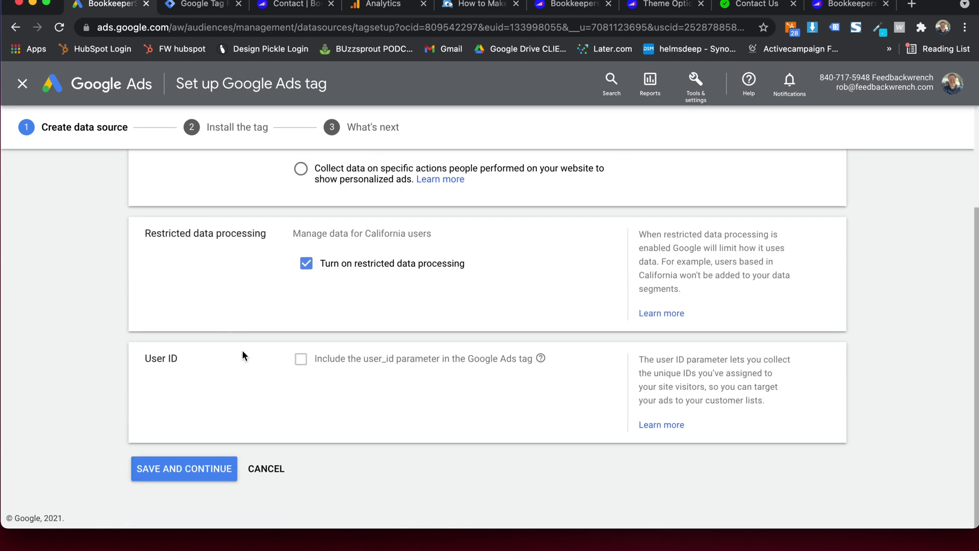
left_click(193, 470)
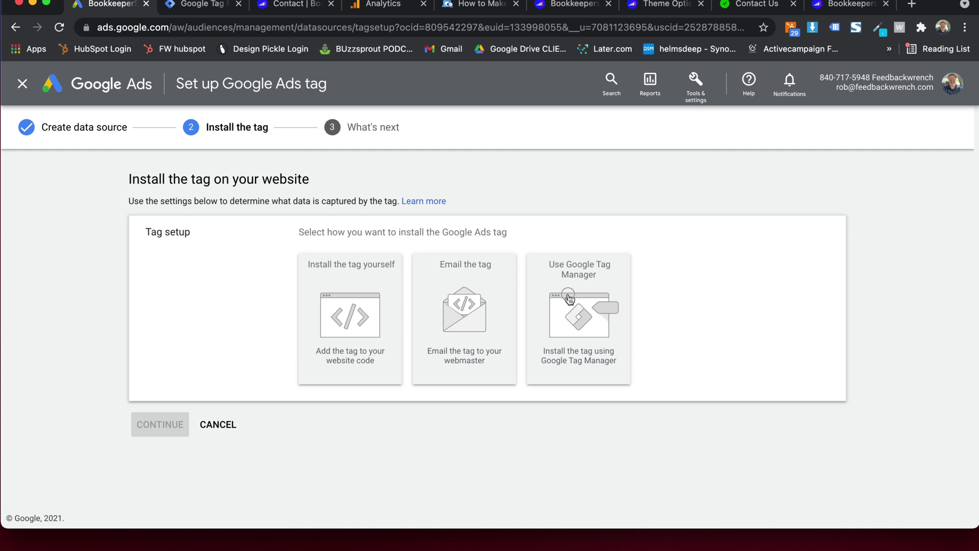
- Choose Google Tag Manager installation to reveal the Conversion ID, then return to Tag Manager
left_click(569, 298)
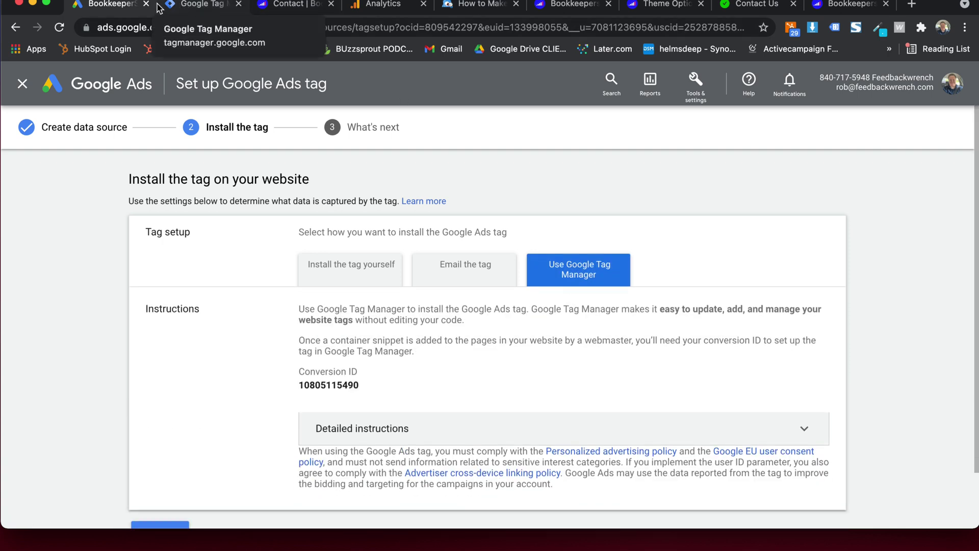
left_click_drag(112, 5, 836, 4)
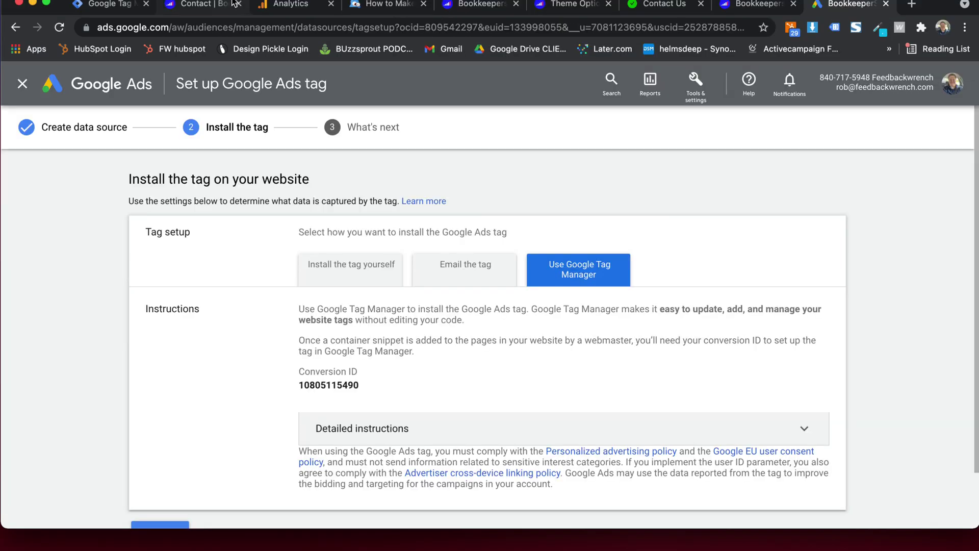
left_click_drag(107, 4, 754, 11)
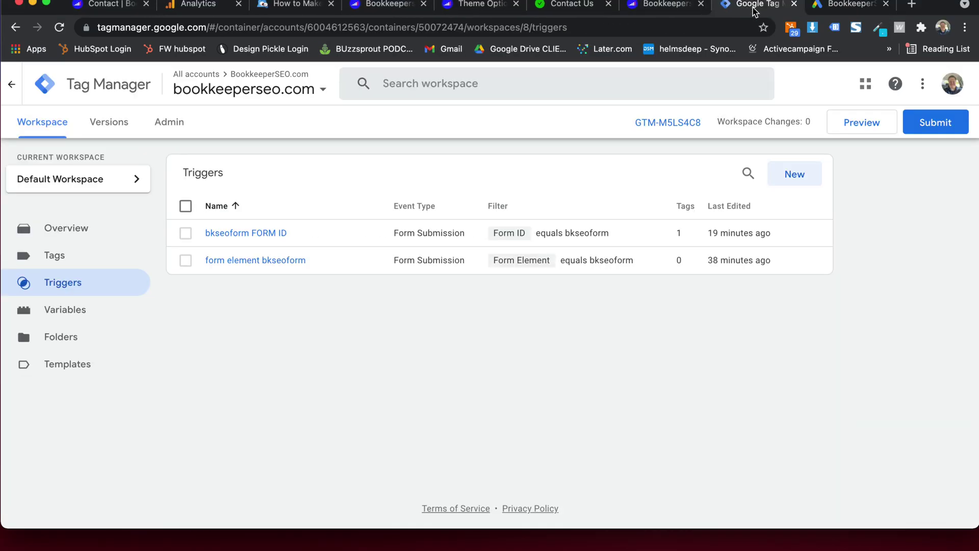
- Open the Tags list and review the Analytics Bkseocontactform, G4 and UA tags
left_click(55, 260)
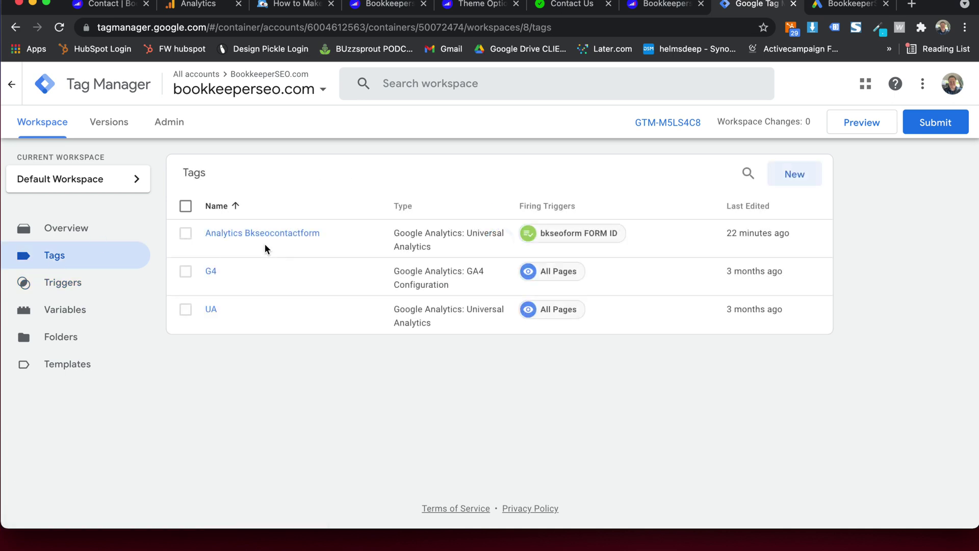
scroll(253, 258, "up", 5)
scroll(253, 258, "down", 1)
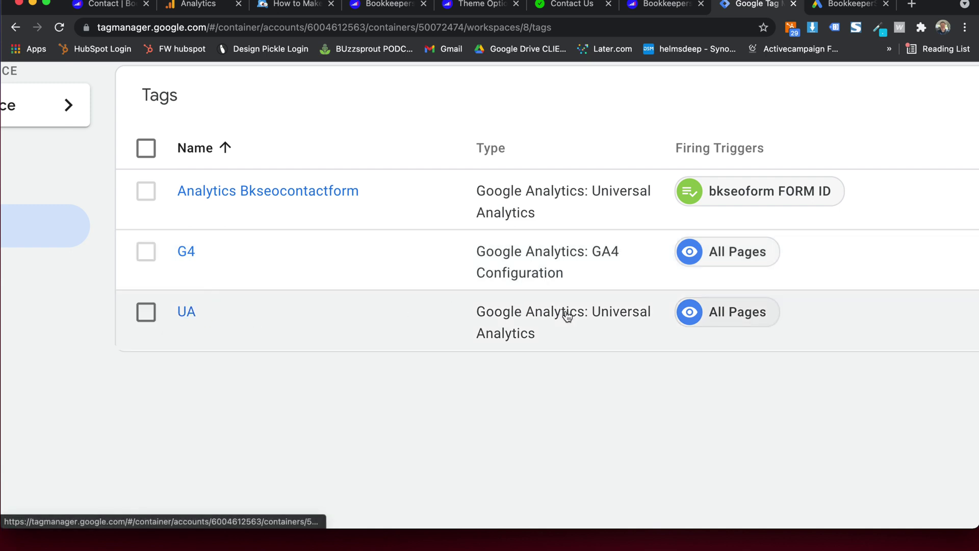
scroll(567, 316, "down", 5)
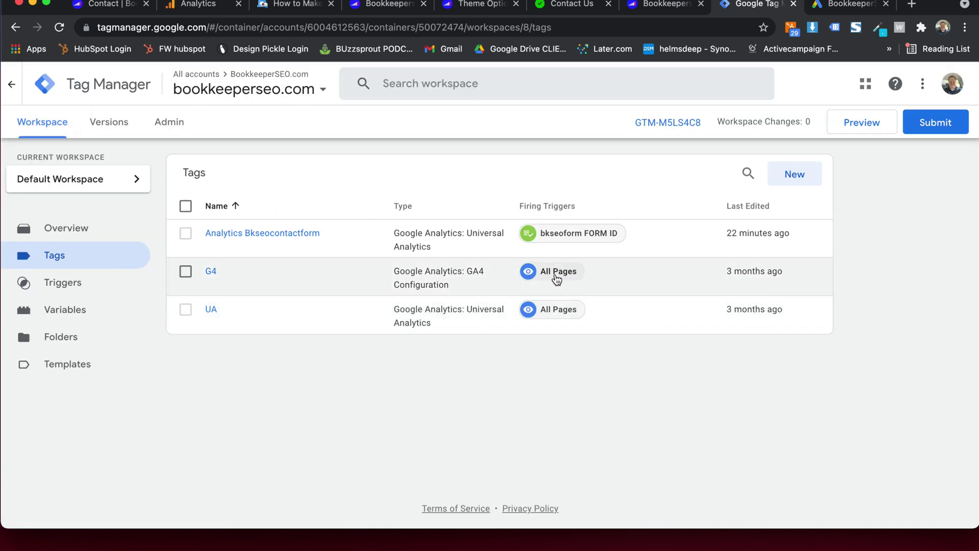
scroll(557, 280, "up", 5)
scroll(591, 313, "down", 5)
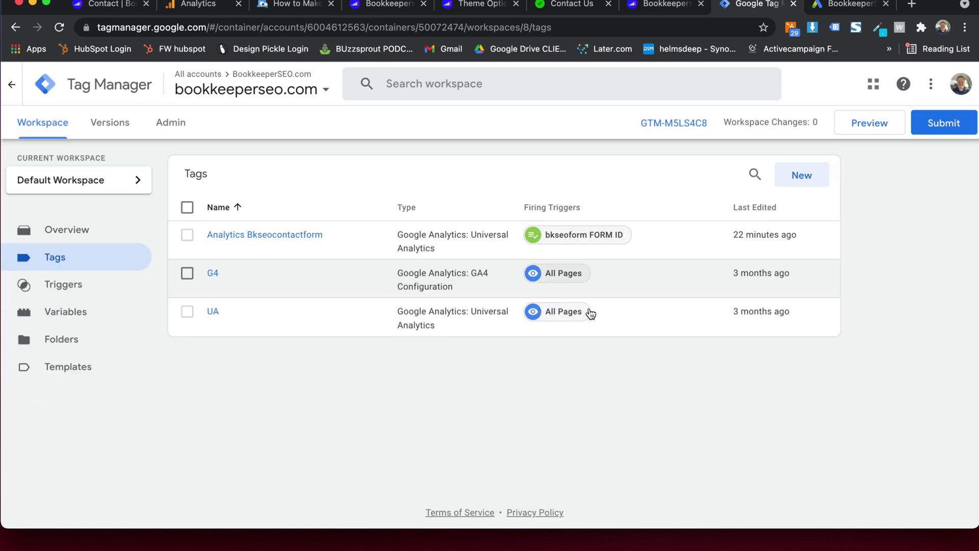
scroll(235, 237, "up", 5)
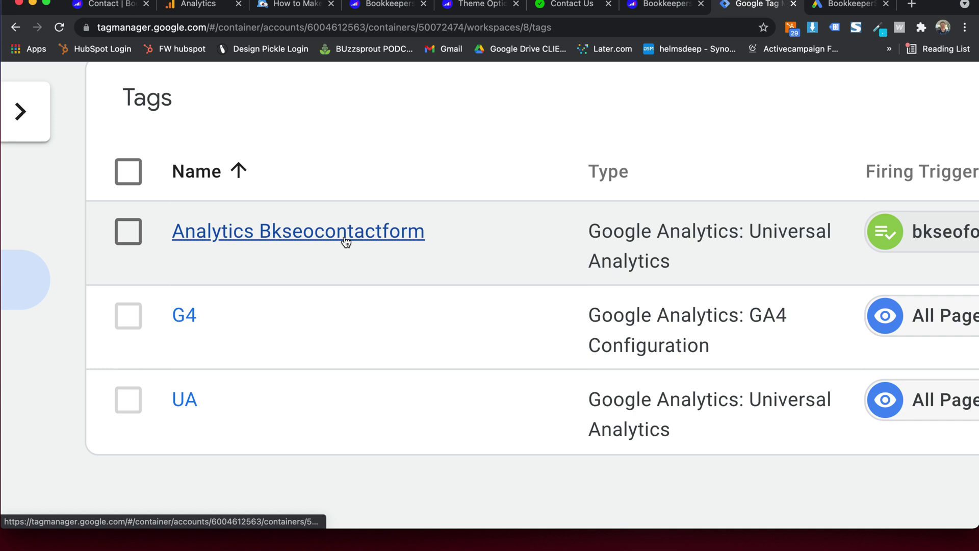
scroll(346, 242, "down", 5)
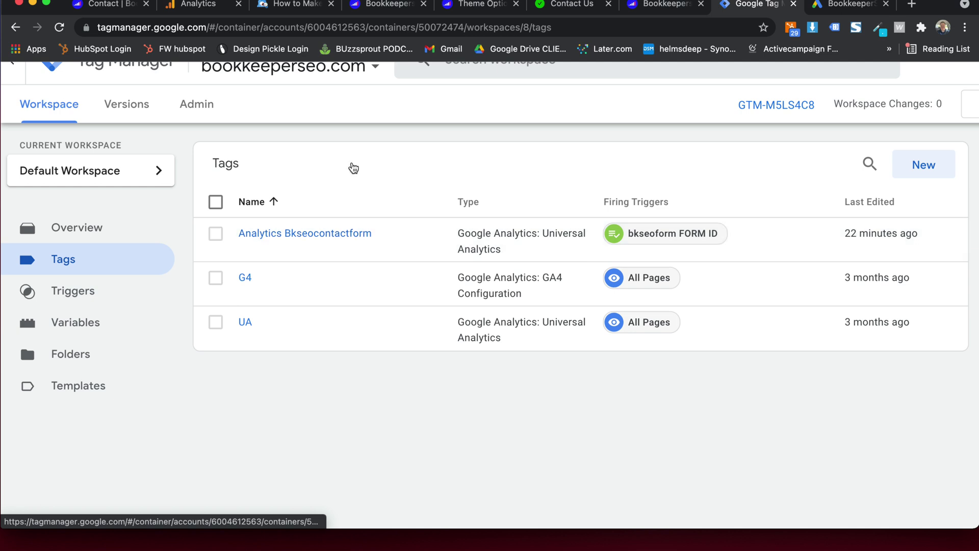
scroll(352, 167, "down", 3)
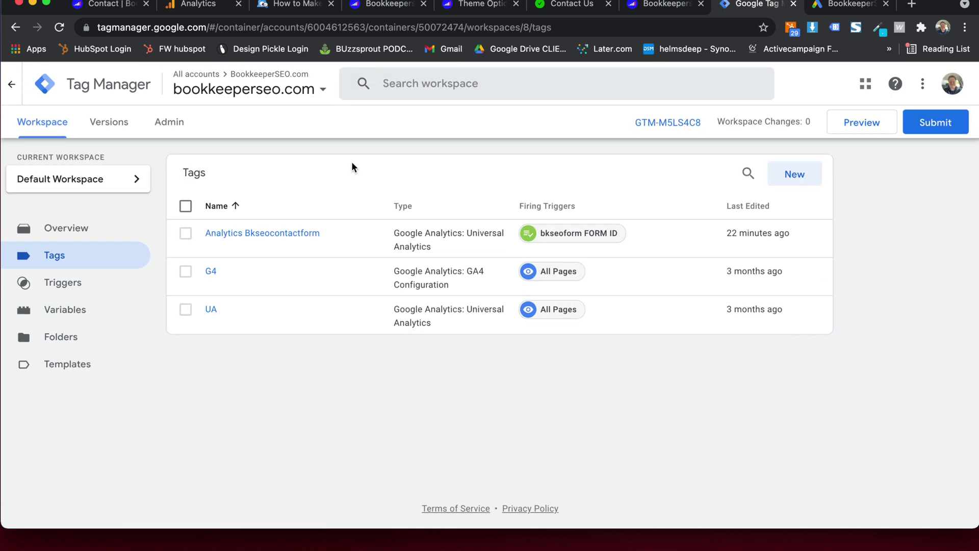
- Create a new tag named 'GADS Conversion Linker' firing on All Pages
left_click(801, 175)
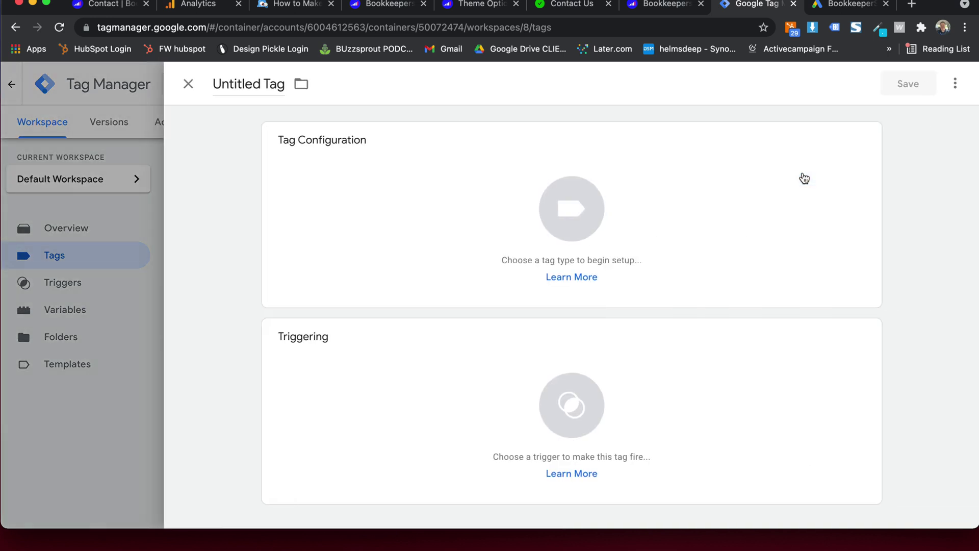
left_click(237, 84)
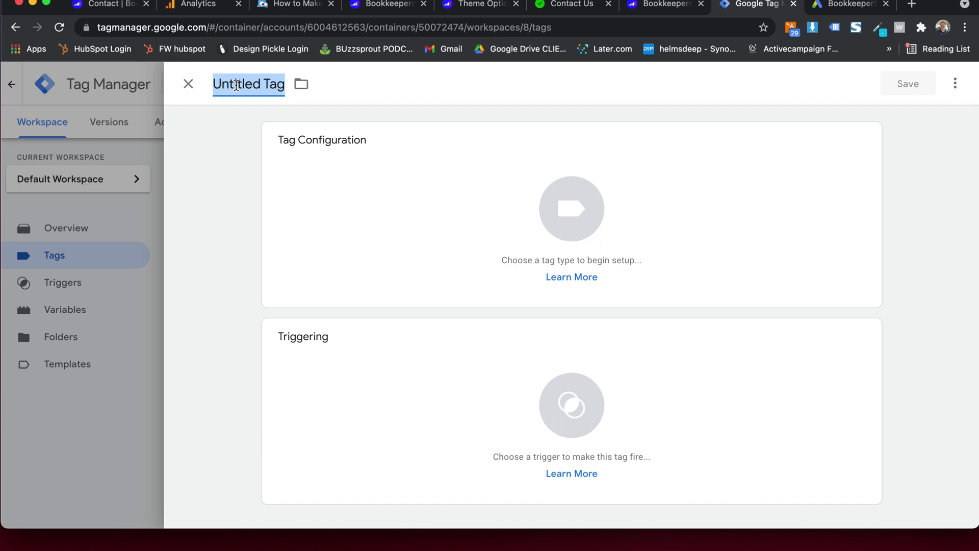
type("GADS")
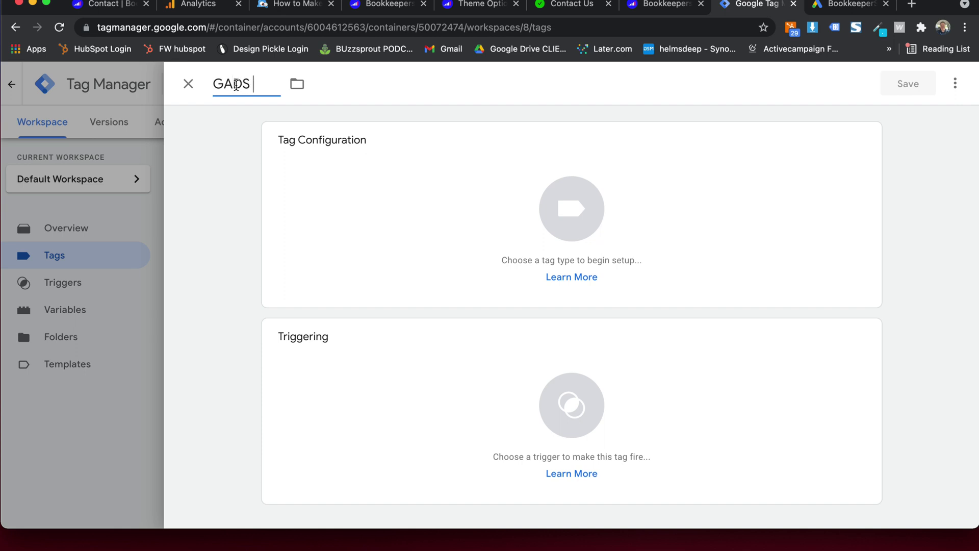
type(" Conversion Lin")
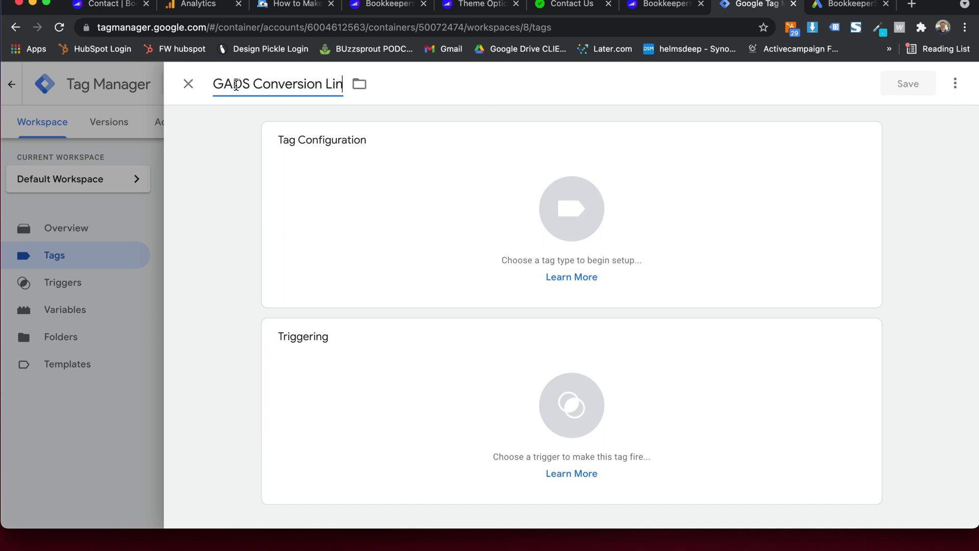
type("ker")
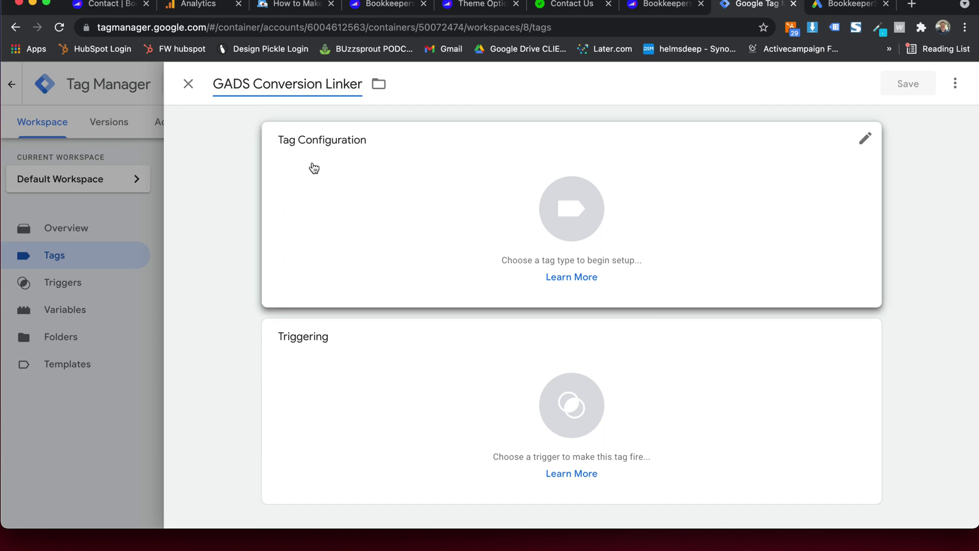
left_click(336, 360)
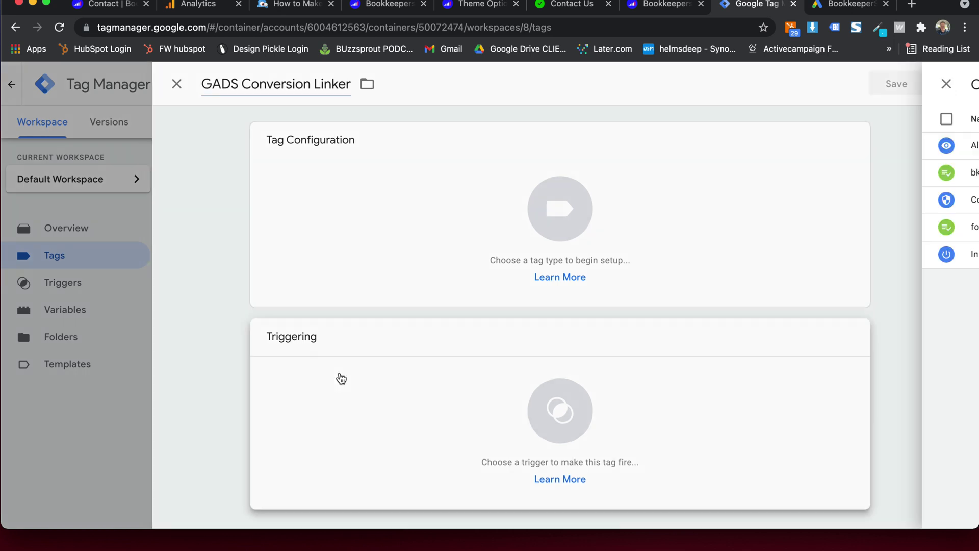
left_click(234, 156)
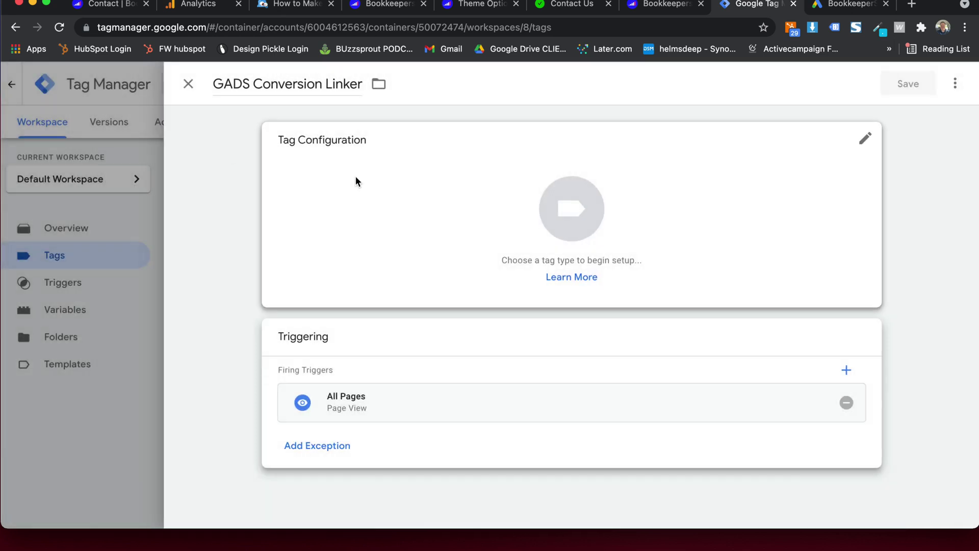
- Make it a Conversion Linker tag with linking on all page URLs, and save
left_click(403, 175)
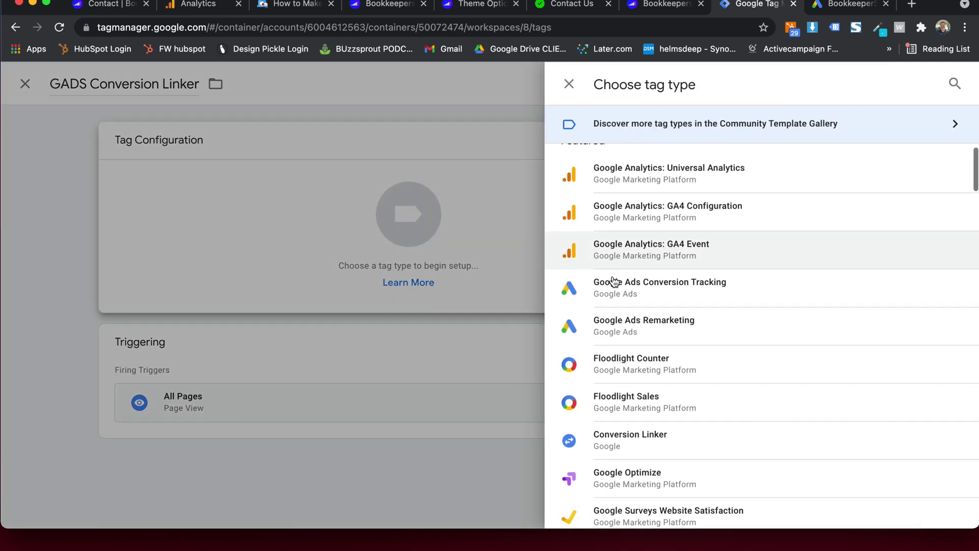
scroll(681, 314, "down", 2)
scroll(681, 316, "down", 2)
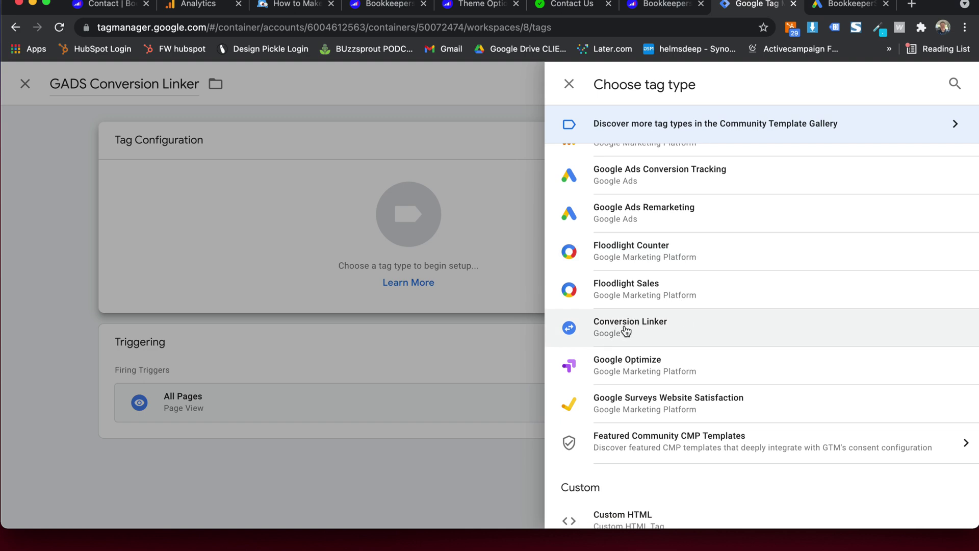
left_click(625, 329)
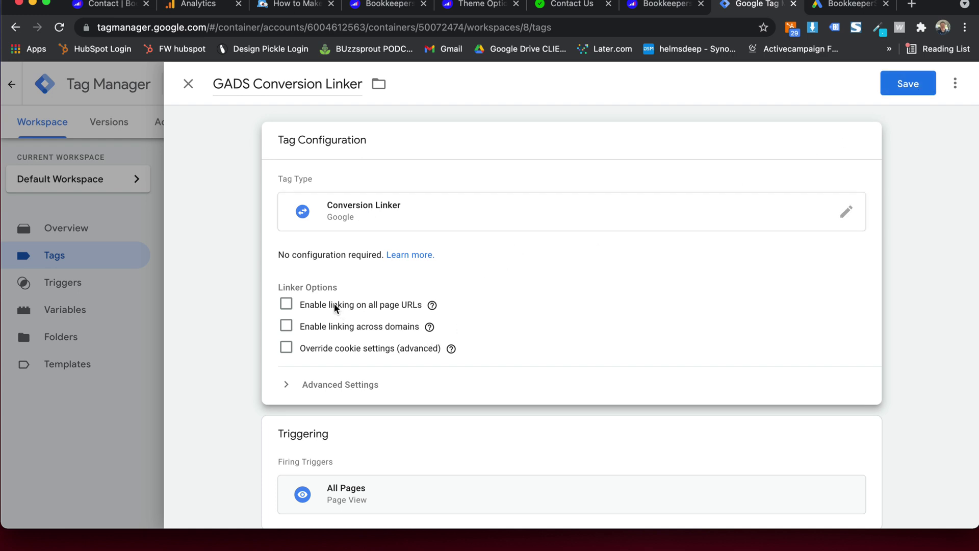
left_click(287, 304)
scroll(292, 306, "up", 3)
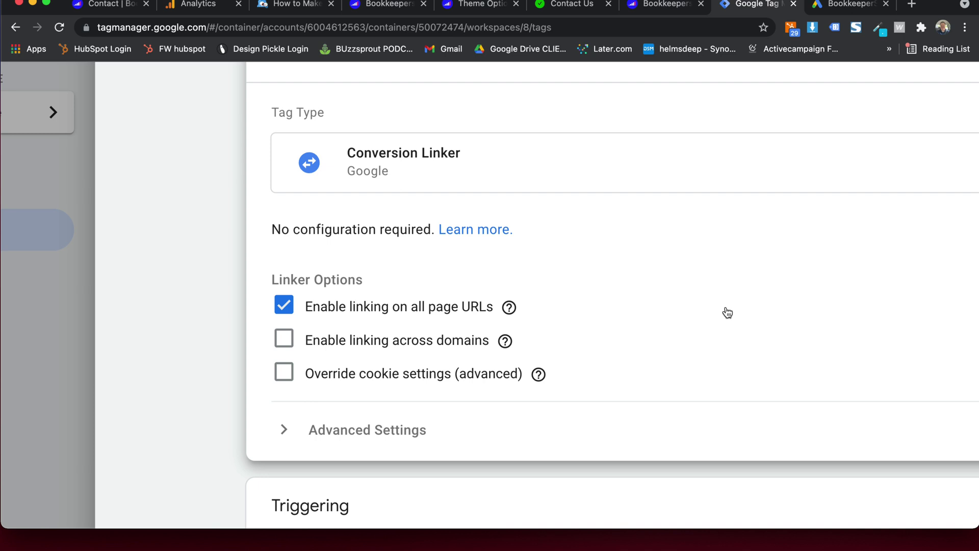
scroll(727, 312, "down", 3)
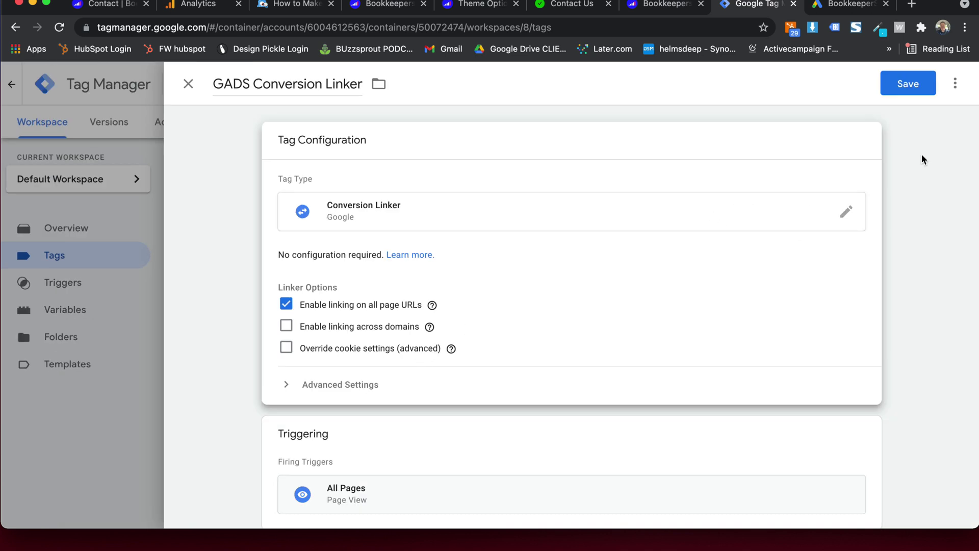
left_click(908, 89)
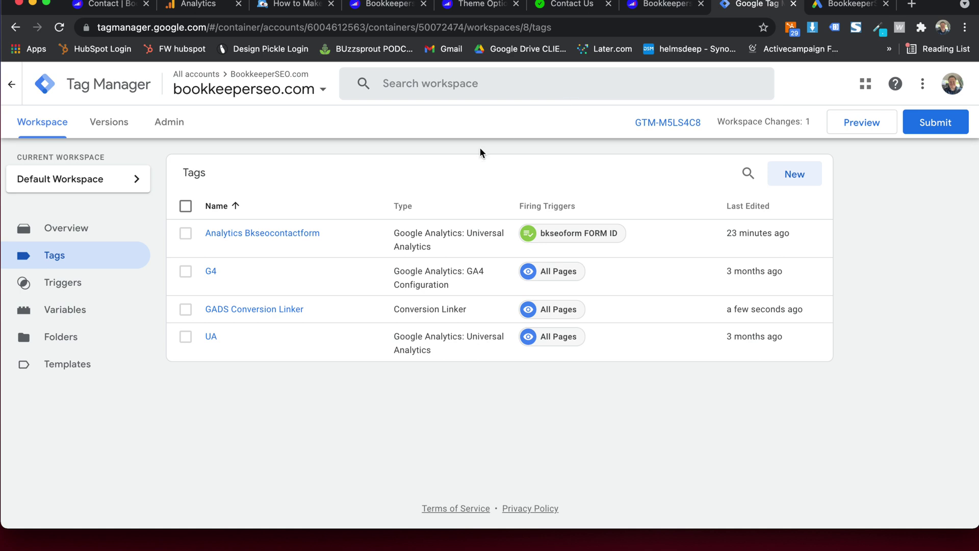
- Create a new tag named 'GADS Remarketing' with the Google Ads Remarketing tag type
left_click(794, 174)
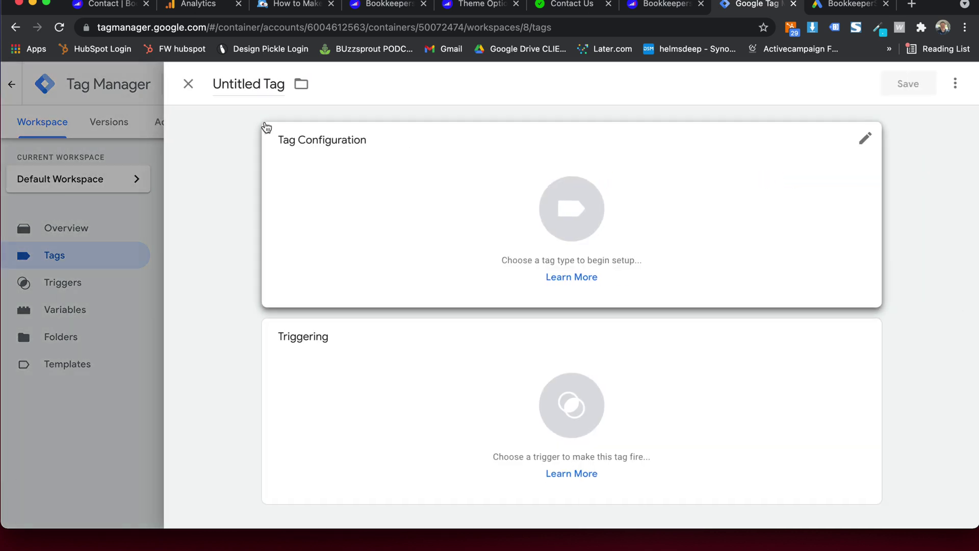
left_click(256, 87)
type("GADS Remarketing")
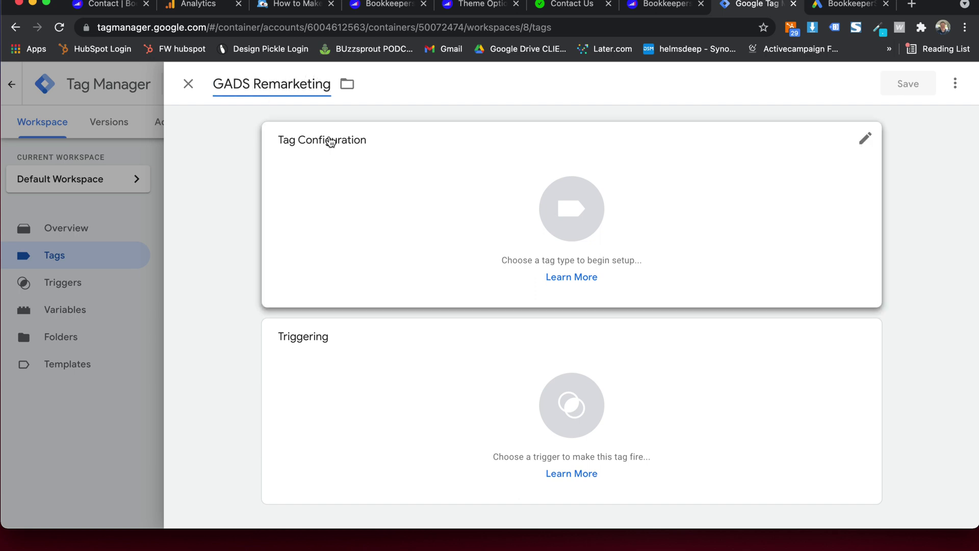
left_click(328, 143)
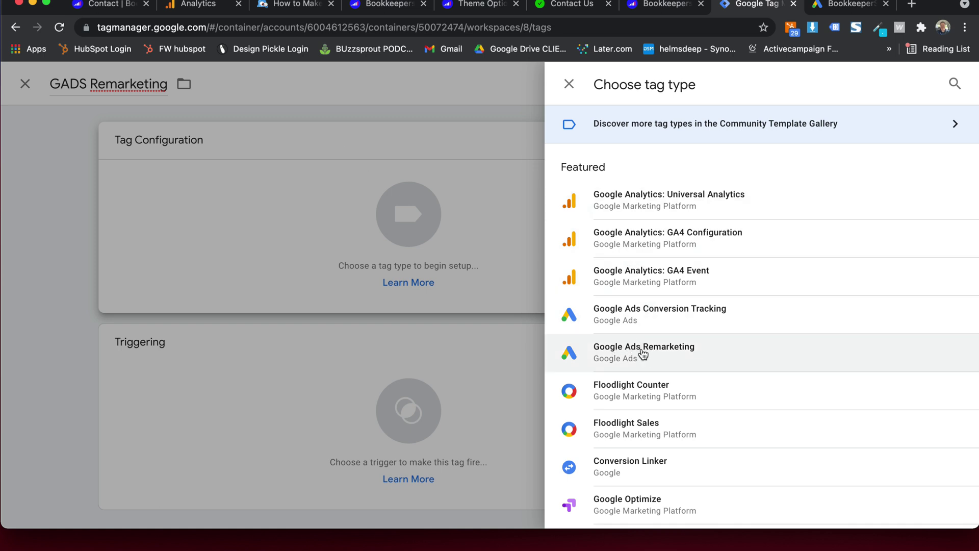
scroll(643, 354, "up", 5, "ctrl")
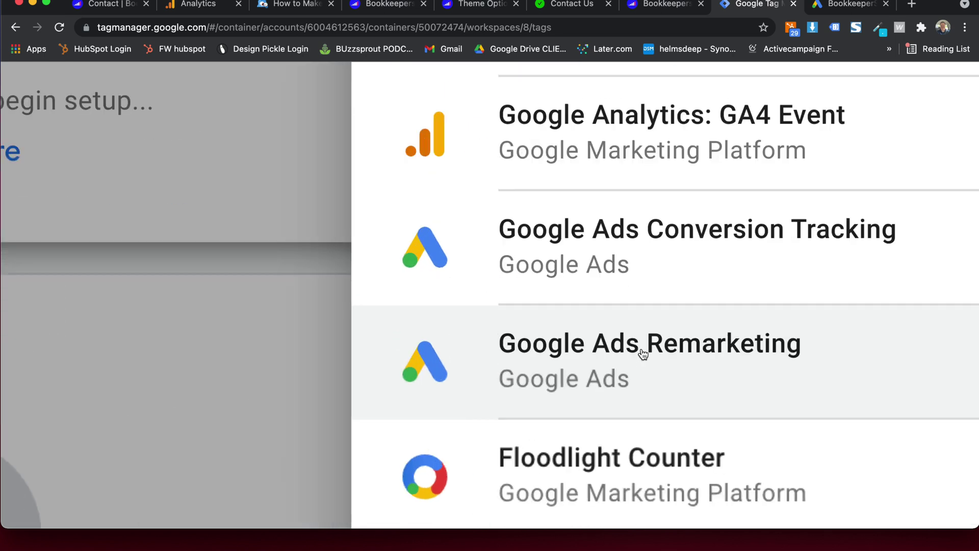
left_click(685, 375)
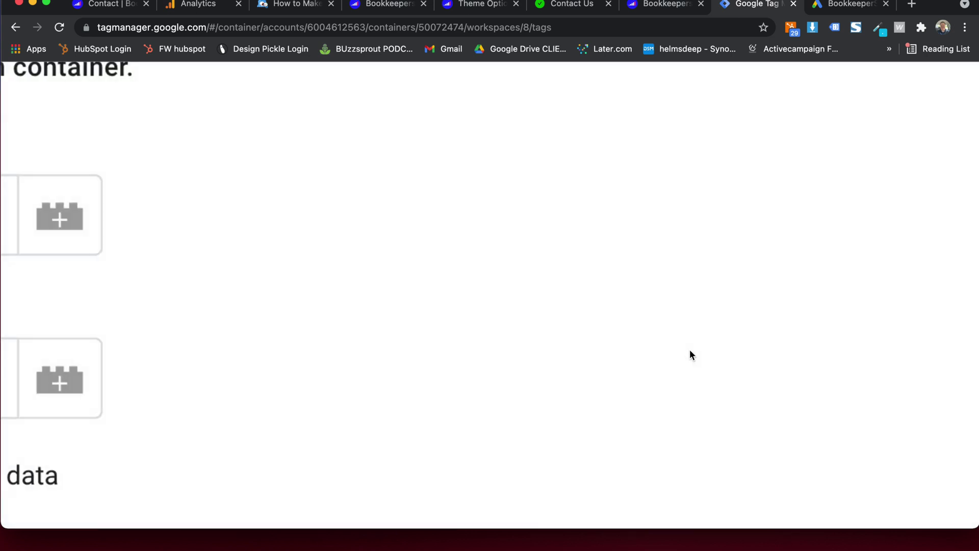
- Copy the Conversion ID from the Google Ads tag setup into the GADS Remarketing tag
left_click(834, 4)
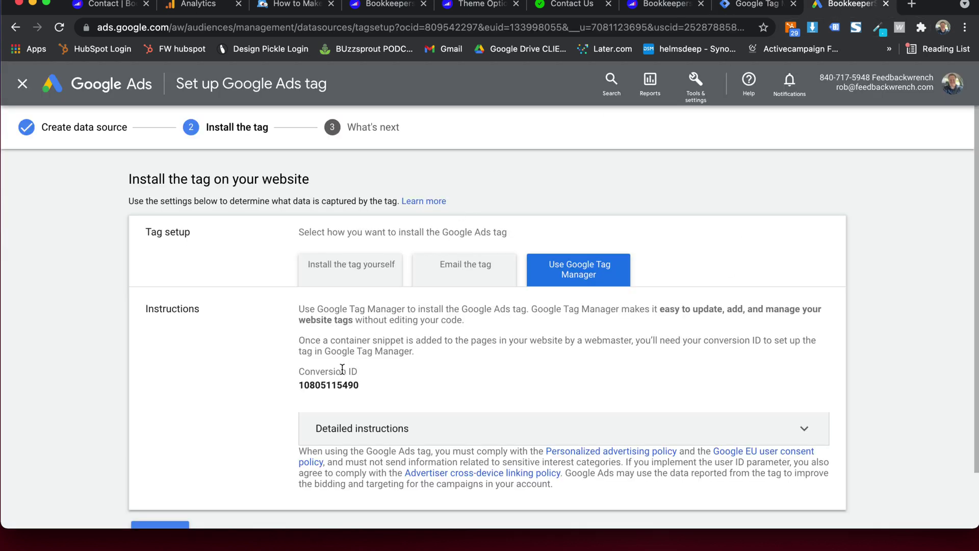
double_click(330, 384)
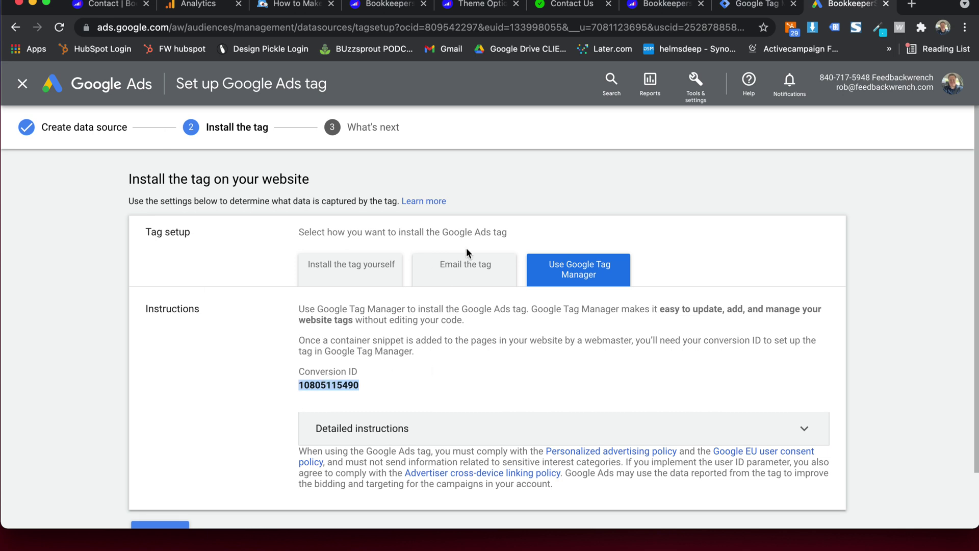
left_click(739, 5)
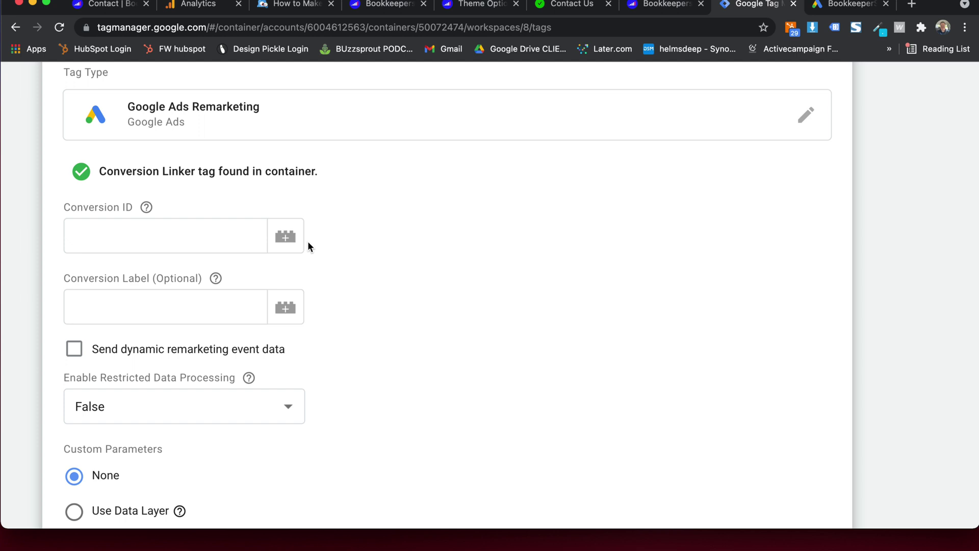
left_click(259, 240)
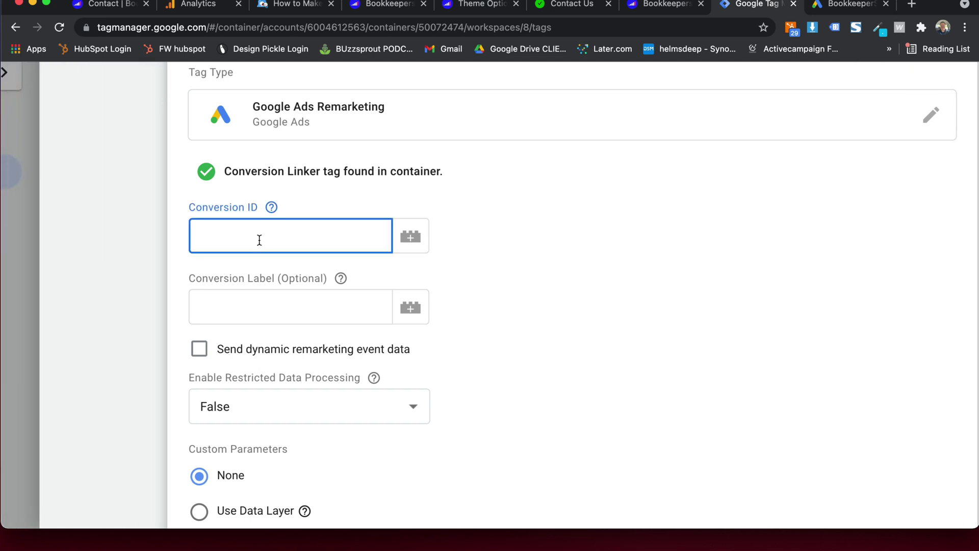
key("super+v")
key("super+minus")
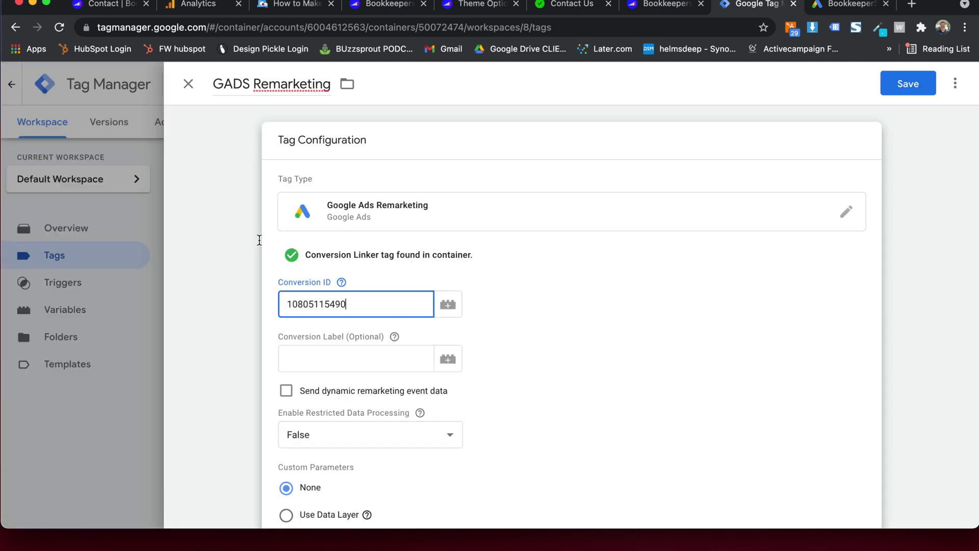
left_click(308, 285)
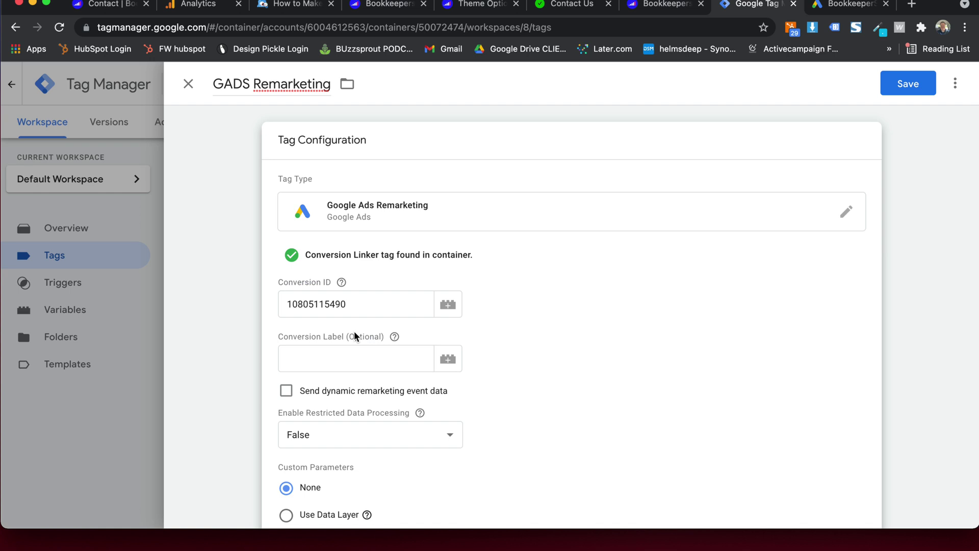
- Keep User ID as Not set, add the All Pages trigger, and save the tag
scroll(354, 331, "down", 4)
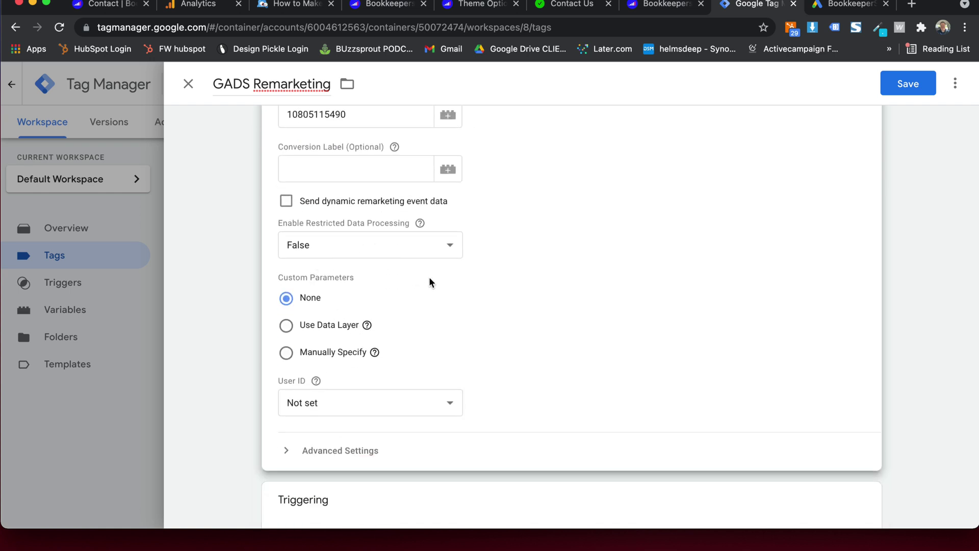
scroll(430, 283, "down", 4)
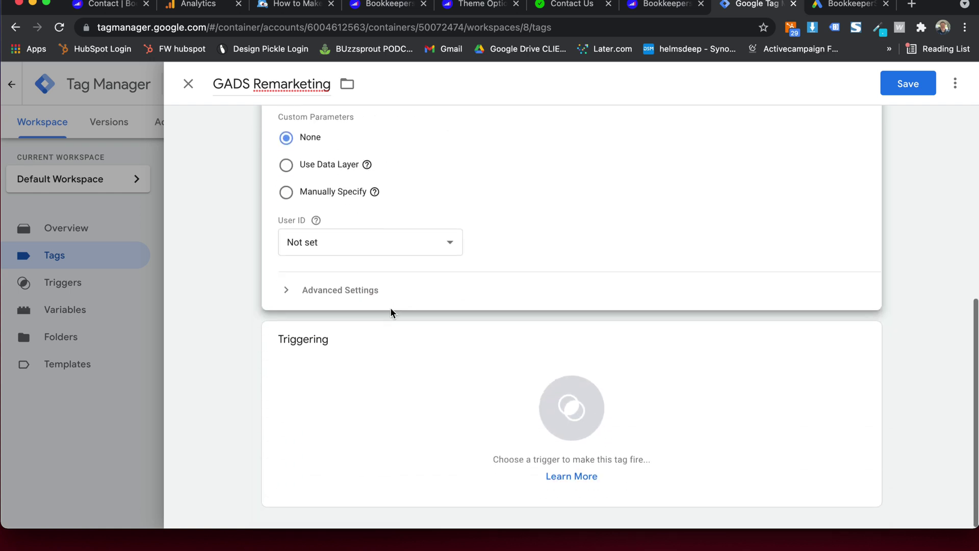
left_click(387, 246)
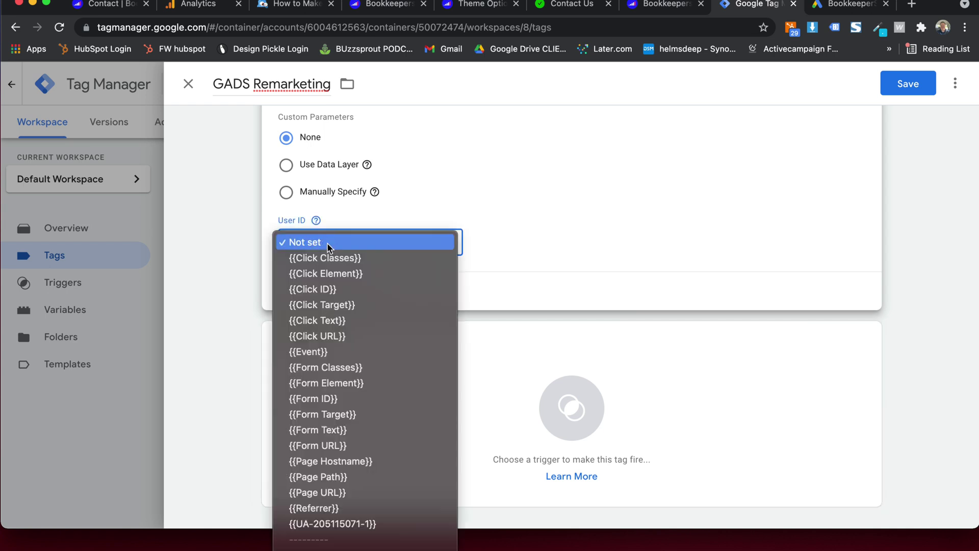
left_click(528, 206)
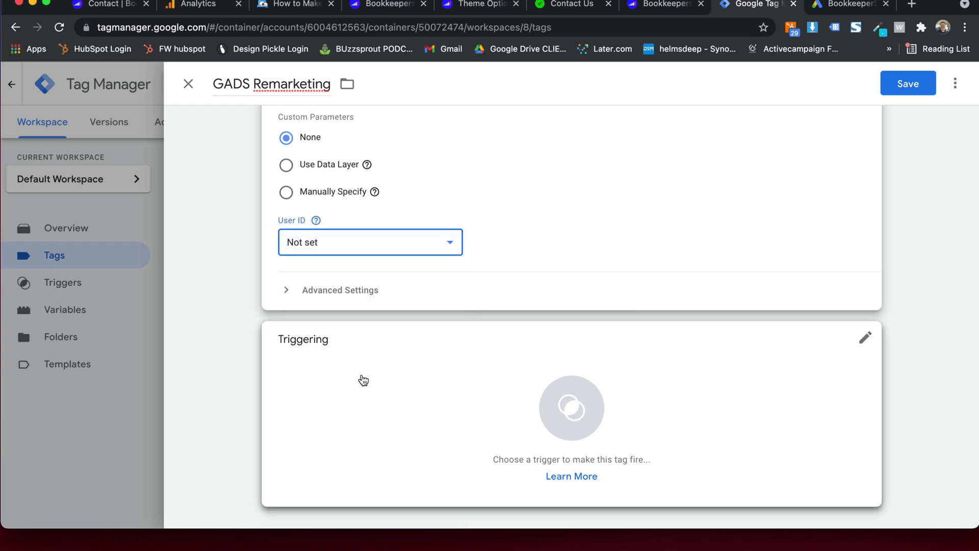
left_click(339, 367)
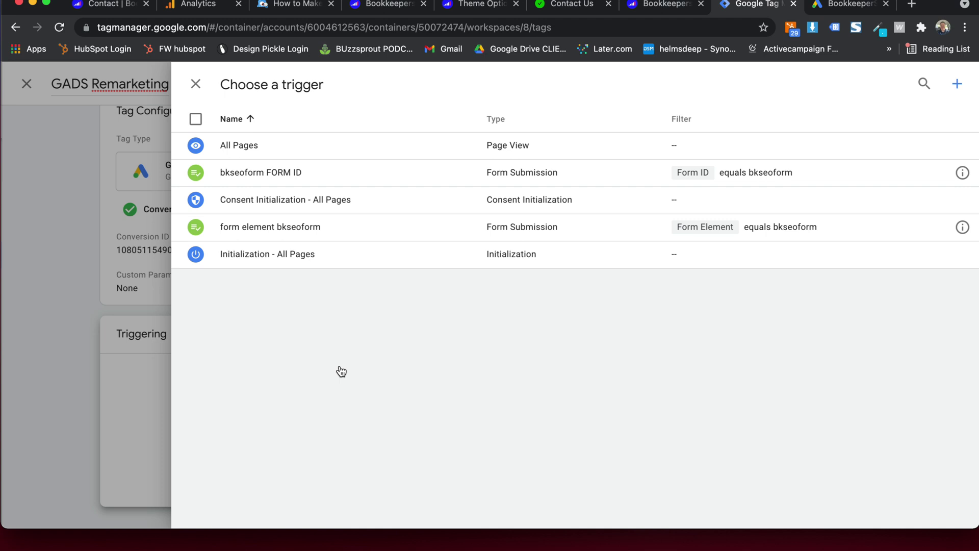
left_click(270, 139)
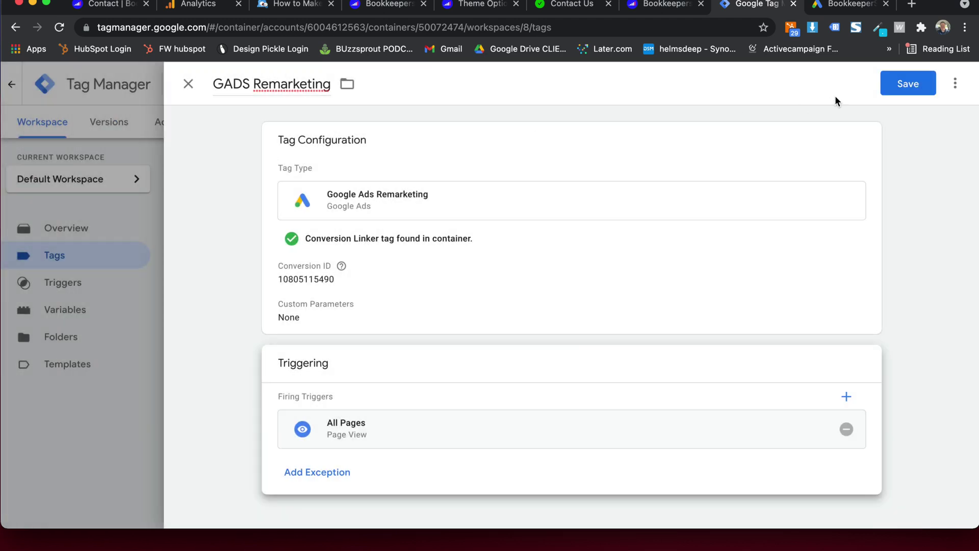
left_click(905, 88)
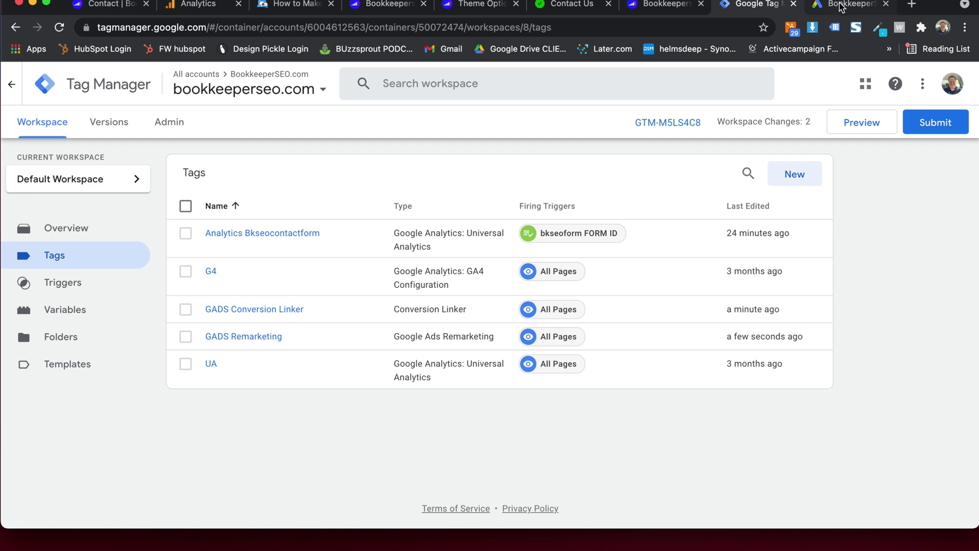
- Submit and publish the changes as version 'GADS', then return to the Workspace overview
left_click(936, 122)
triple_click(345, 243)
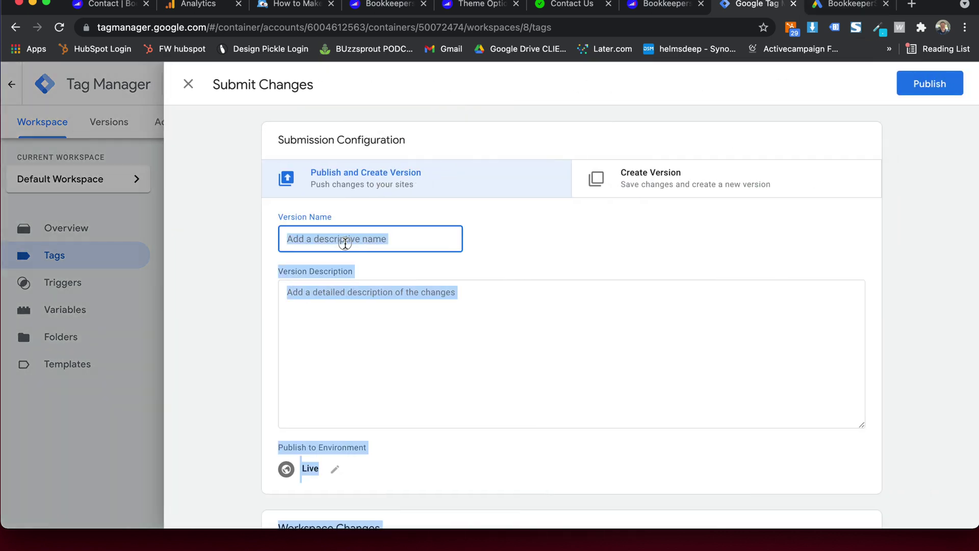
left_click(356, 232)
type("GAD")
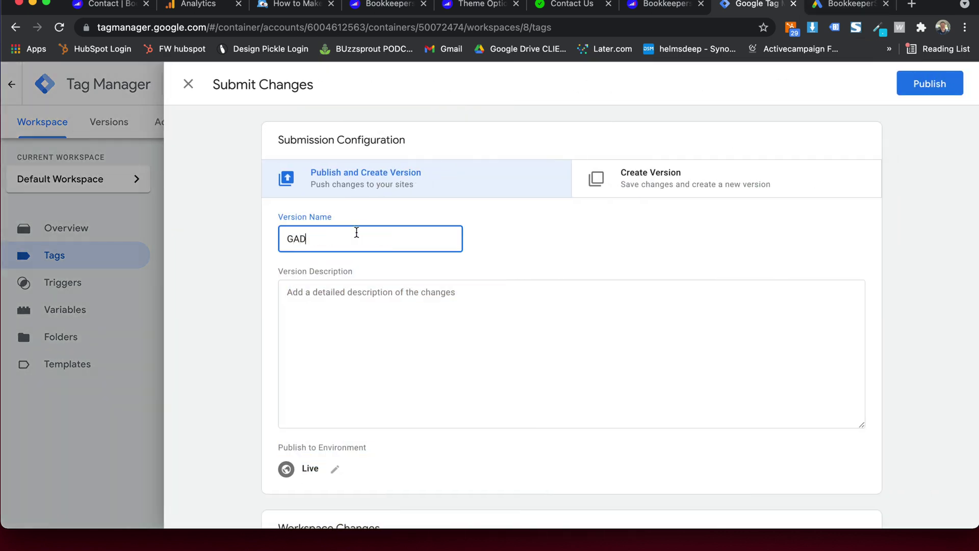
type("S")
left_click(930, 83)
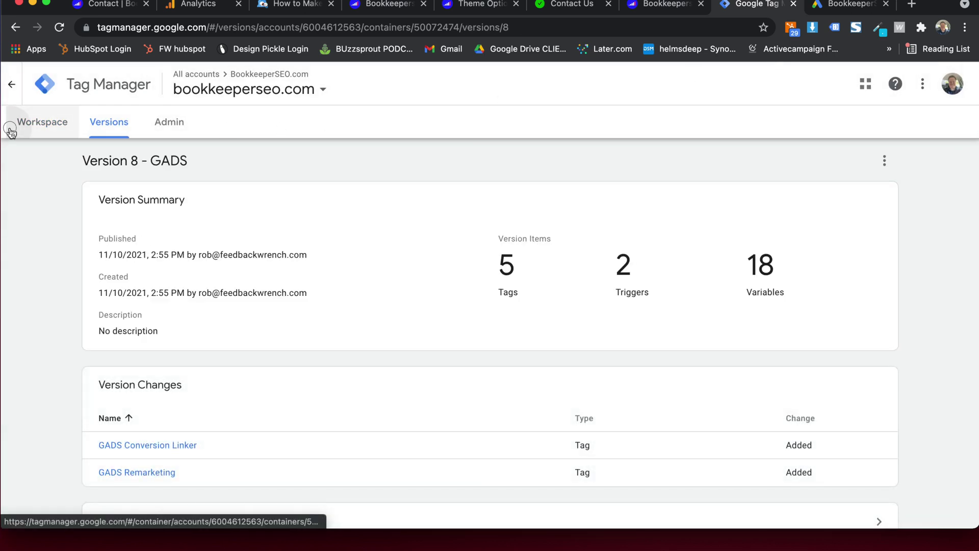
left_click(15, 126)
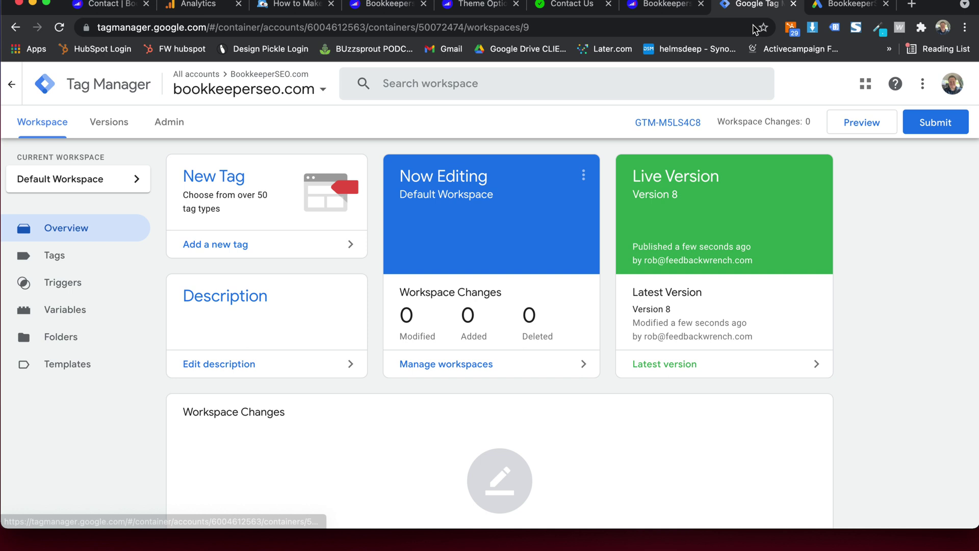
- Continue past the Tag Manager installation step and click Done, landing on Your data sources
left_click(851, 6)
left_click(753, 6)
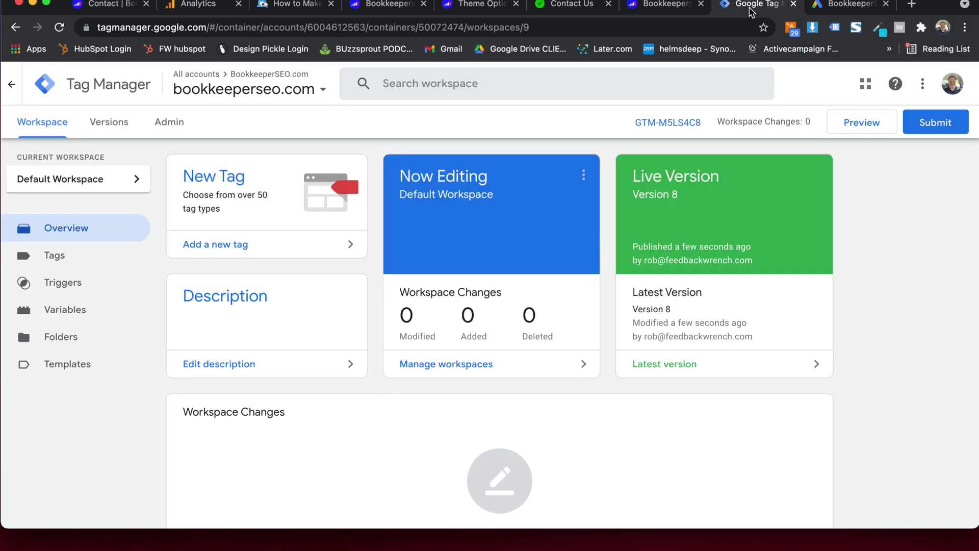
left_click(849, 7)
left_click(775, 7)
left_click(816, 8)
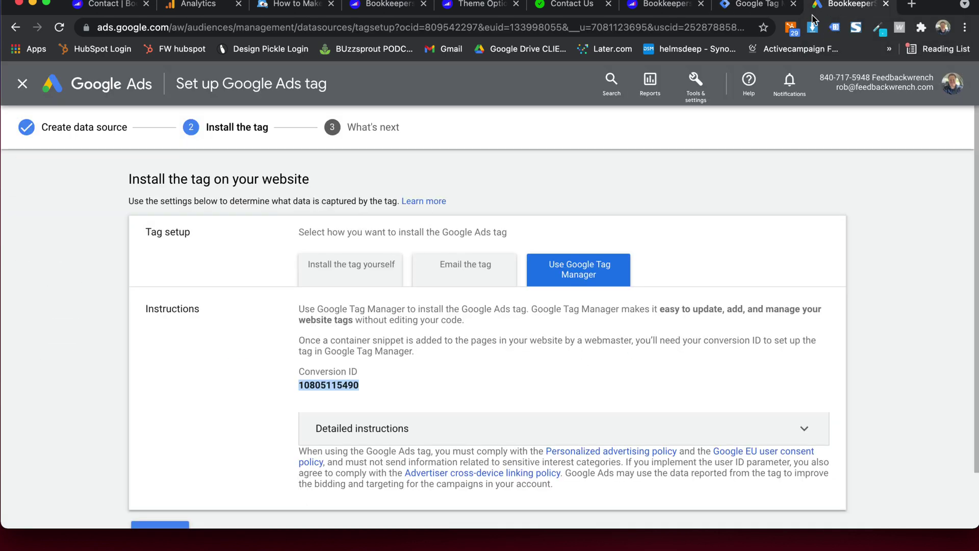
scroll(240, 387, "down", 2)
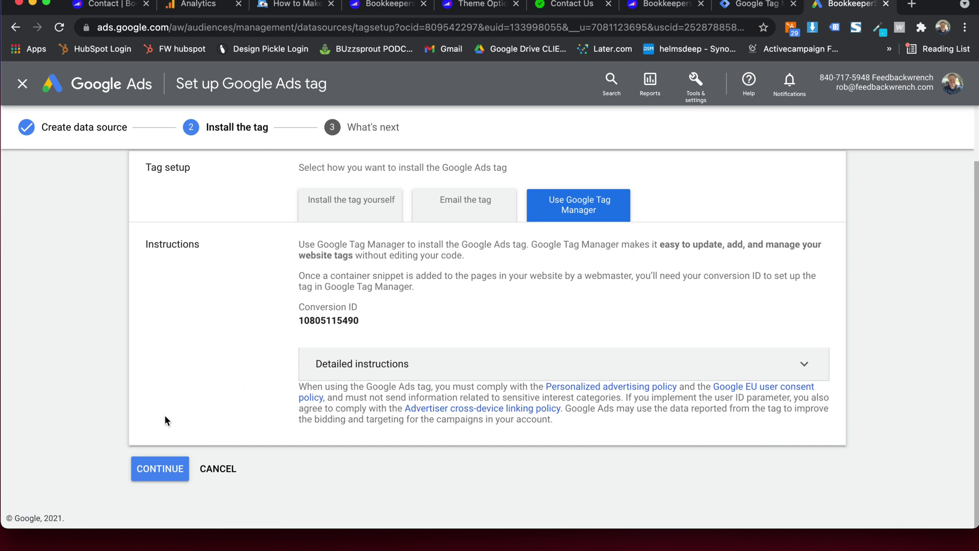
left_click(151, 480)
left_click(144, 278)
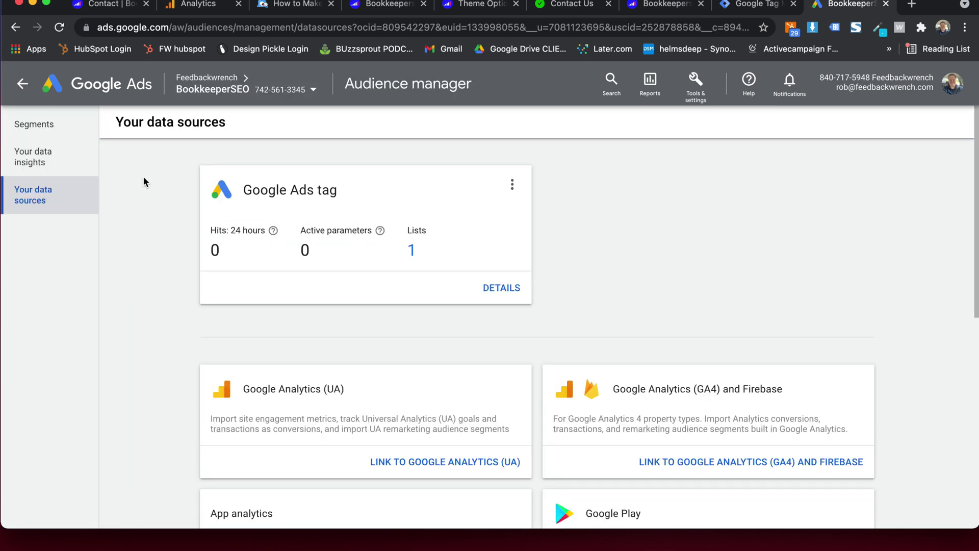
scroll(173, 154, "up", 3)
scroll(177, 197, "down", 1)
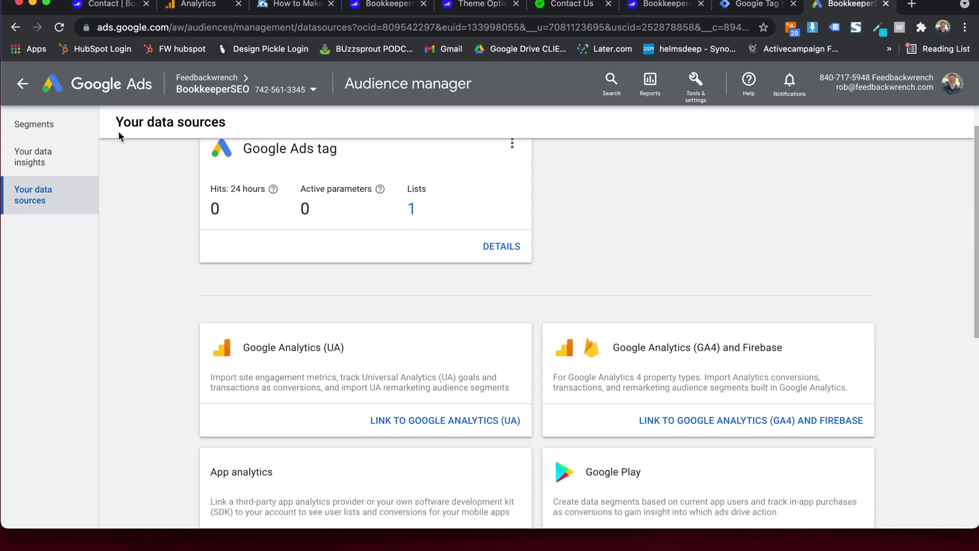
- Go back to All campaigns and open the Conversions page under Tools & settings > Measurement
left_click(22, 86)
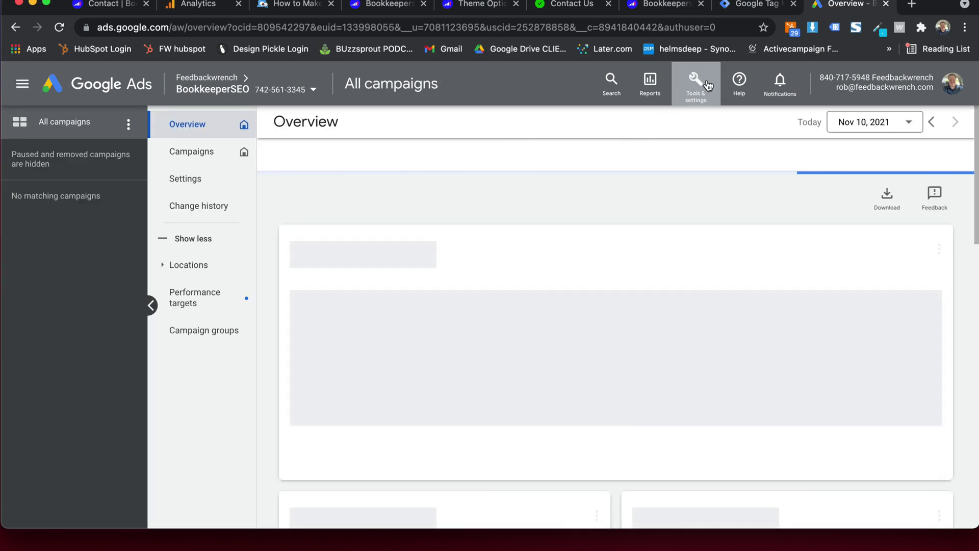
left_click(700, 87)
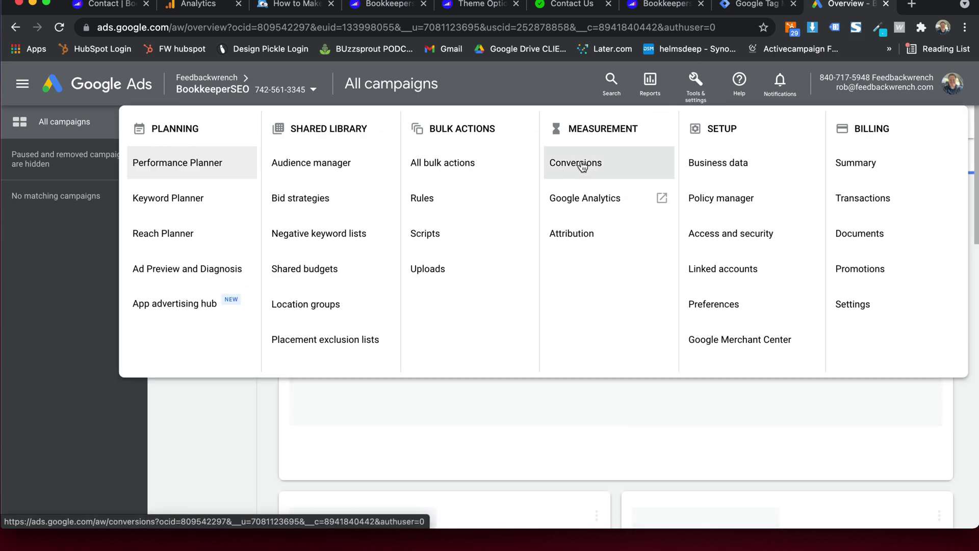
left_click(583, 166)
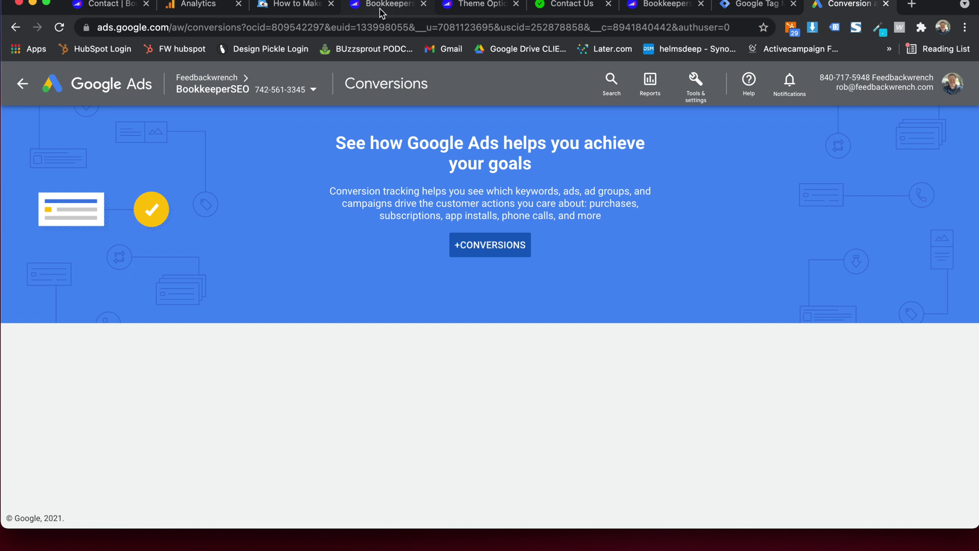
left_click(388, 5)
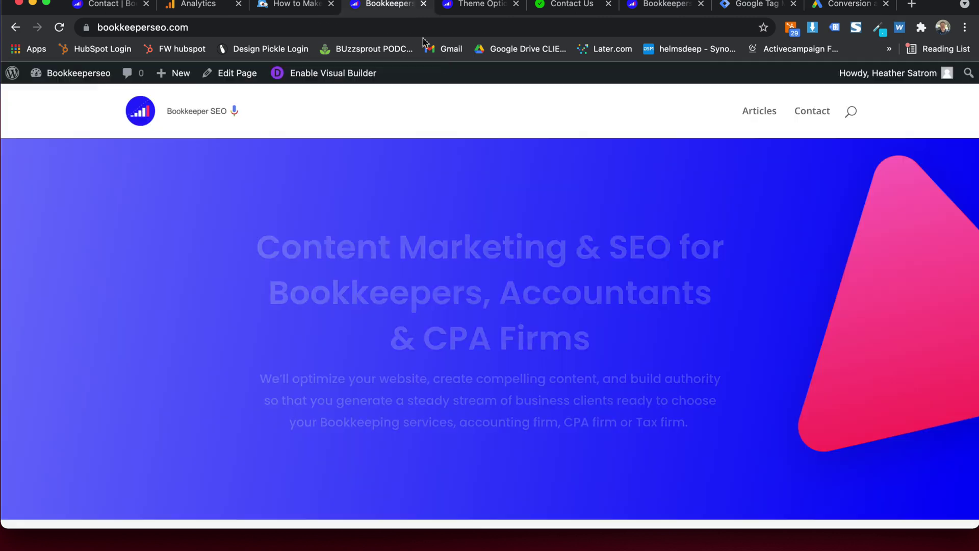
left_click(811, 111)
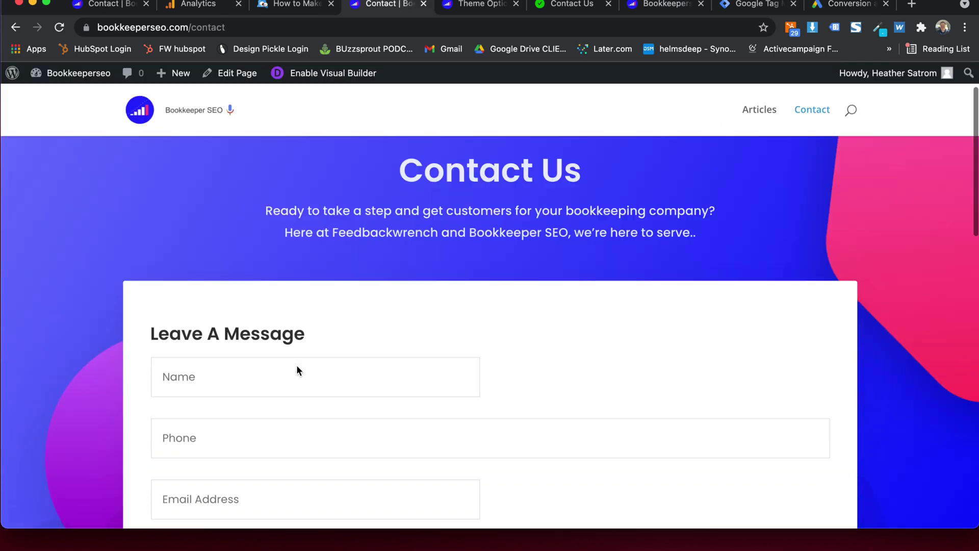
scroll(241, 295, "down", 2)
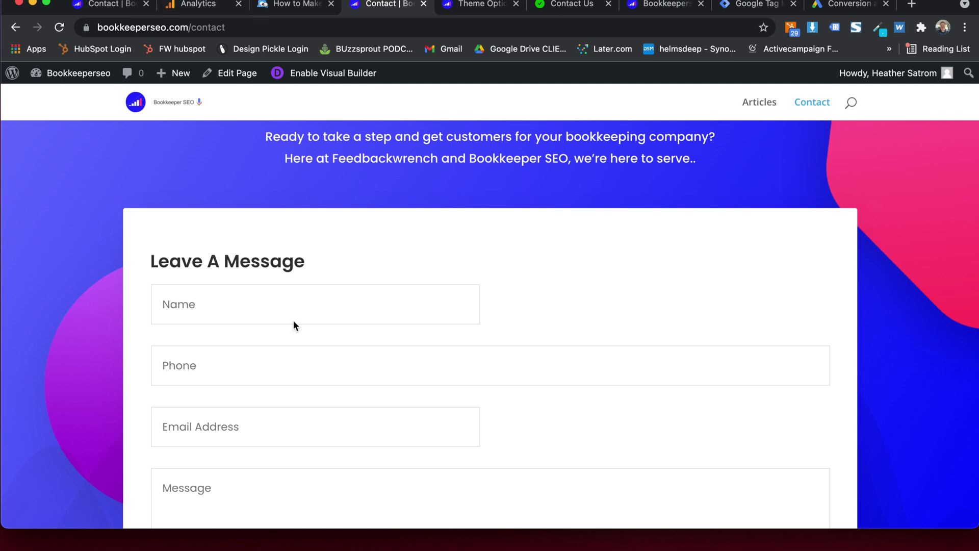
left_click(246, 316)
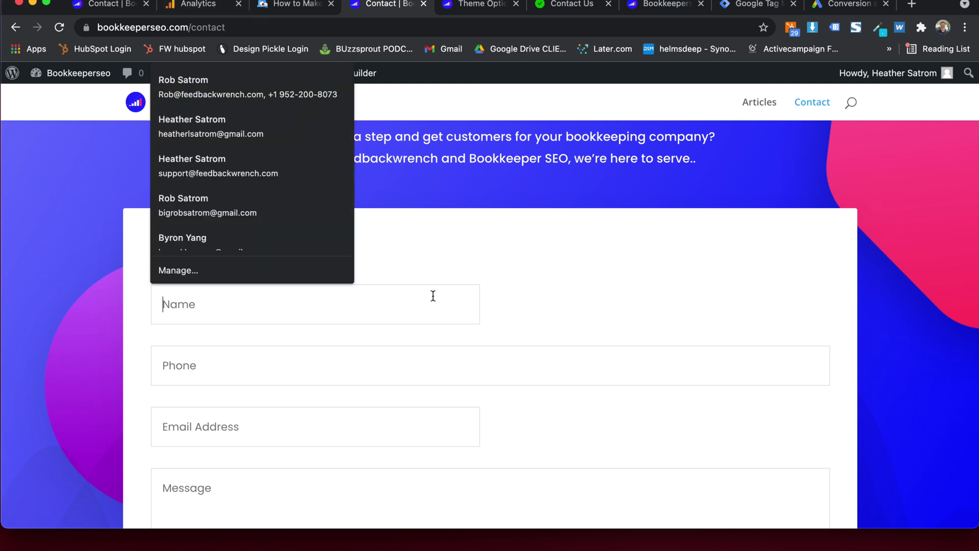
left_click(824, 3)
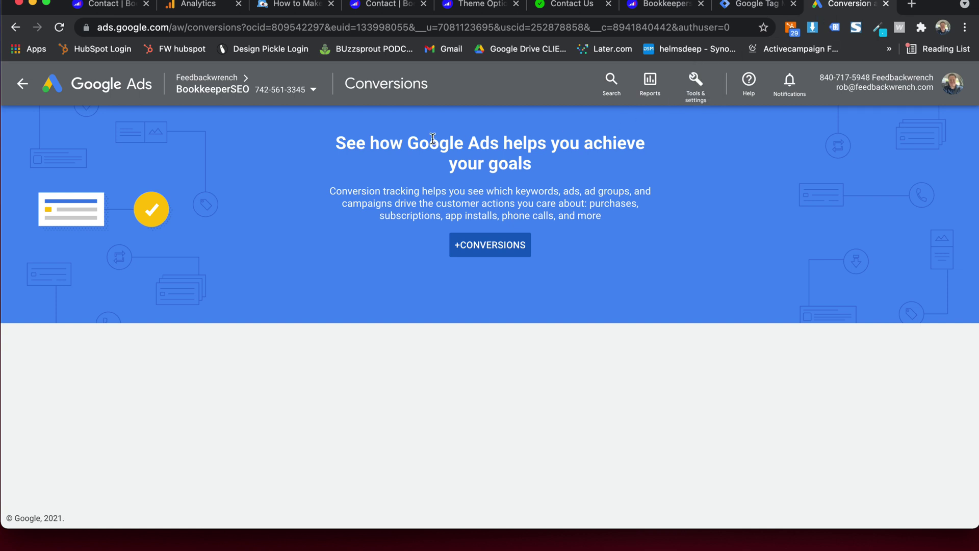
- Start a new website conversion action and remove the conversion ID wrongly pasted as domain
left_click(497, 252)
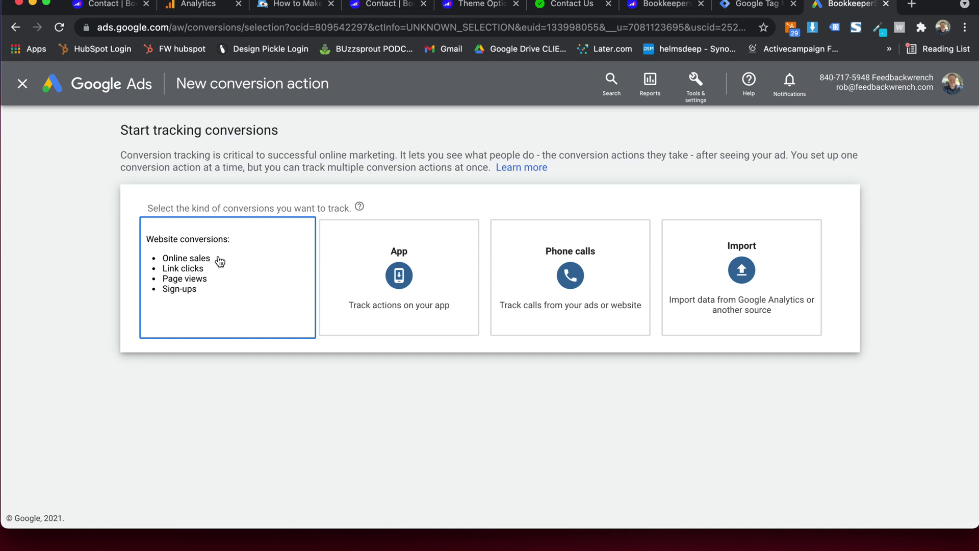
left_click(188, 283)
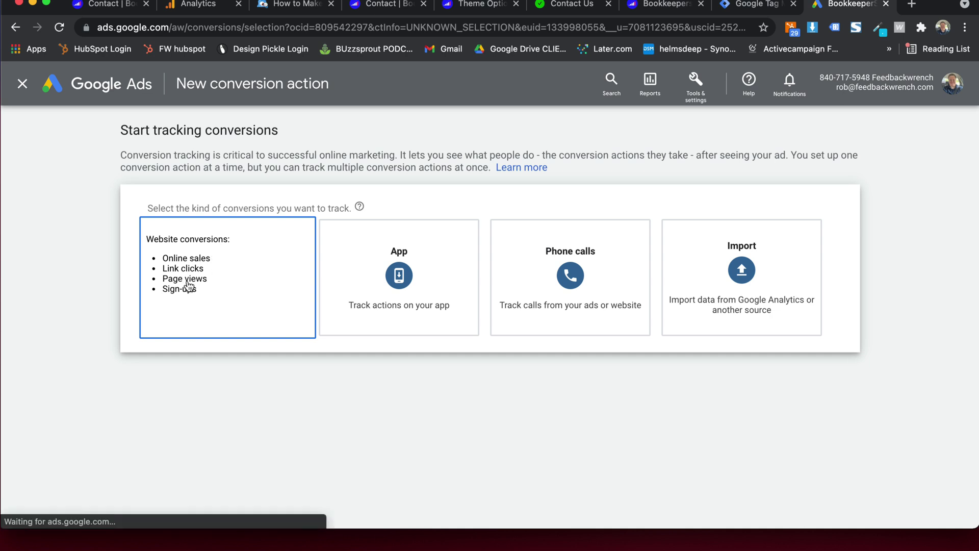
left_click(201, 275)
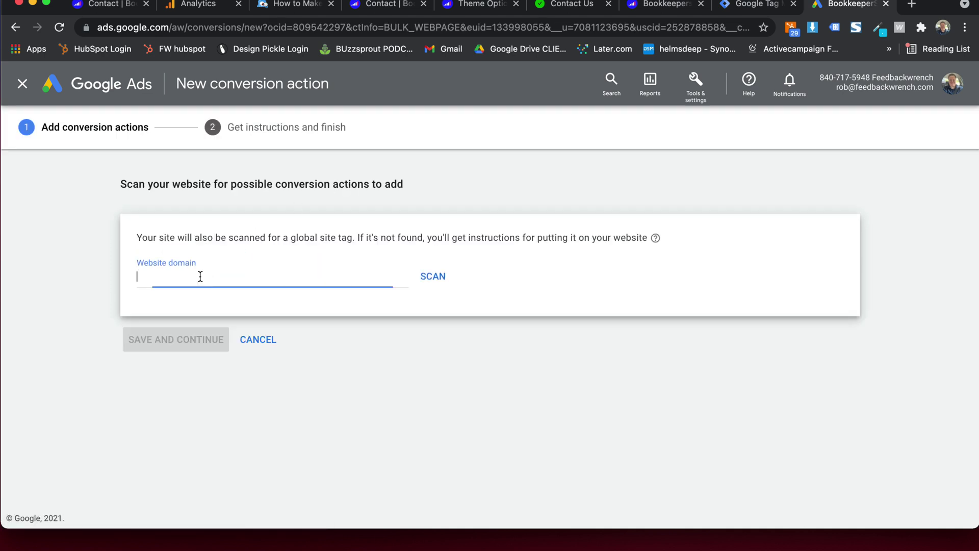
key("super+v")
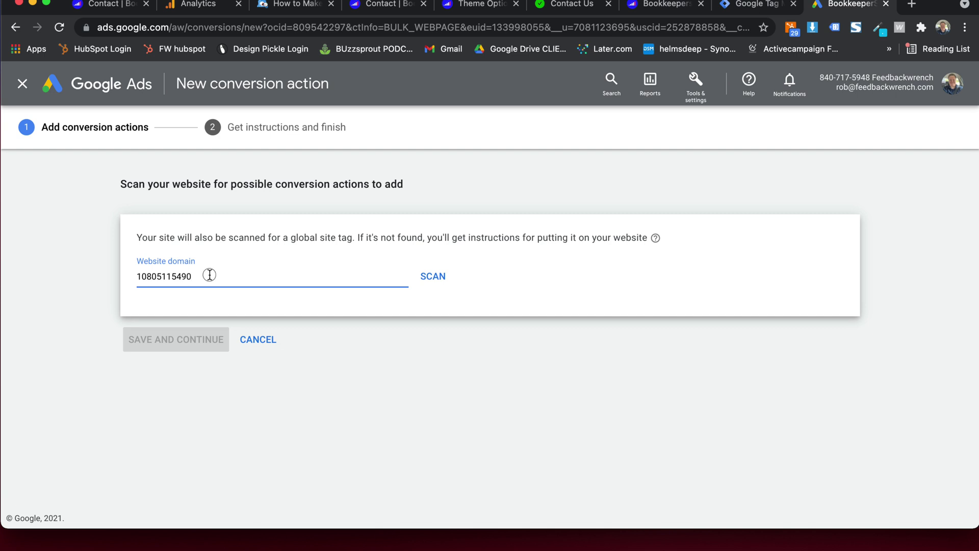
left_click_drag(210, 275, 105, 271)
key("BackSpace")
- Enter 'BKSEO Contact Form DIVI' as the website domain, scan it, then clear the invalid entry
type("BKSEO Contact FOrm")
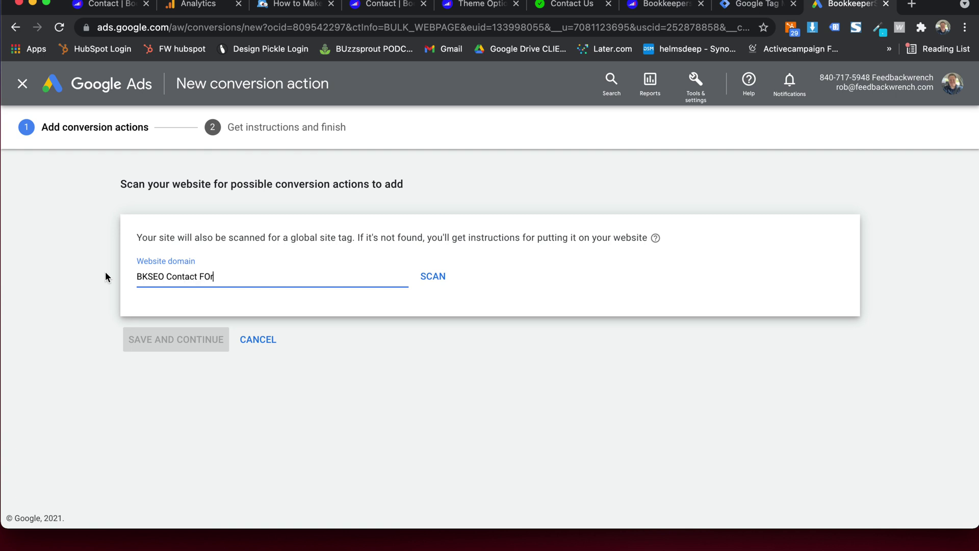
key("BackSpace")
key("BackSpace")
key("BackSpace")
type("orm DIVI")
left_click(435, 276)
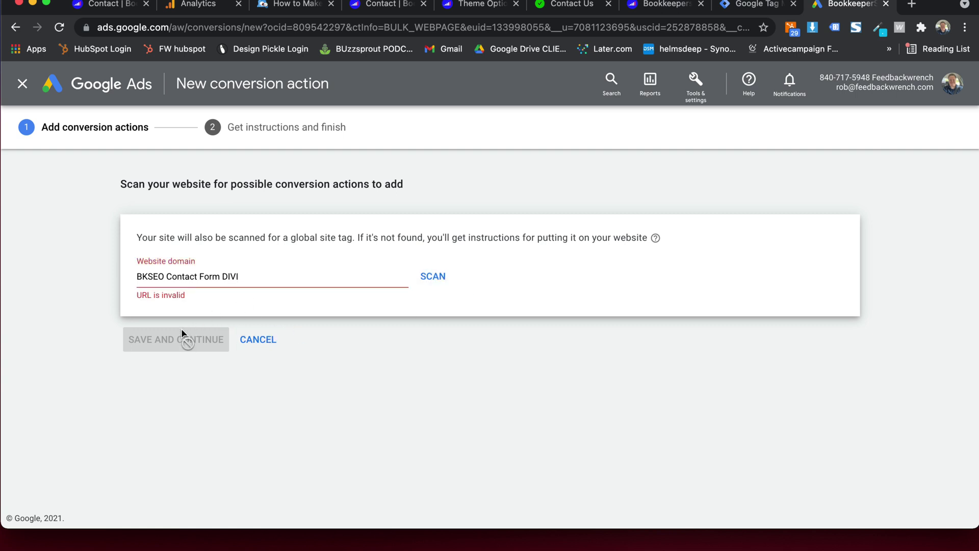
triple_click(200, 277)
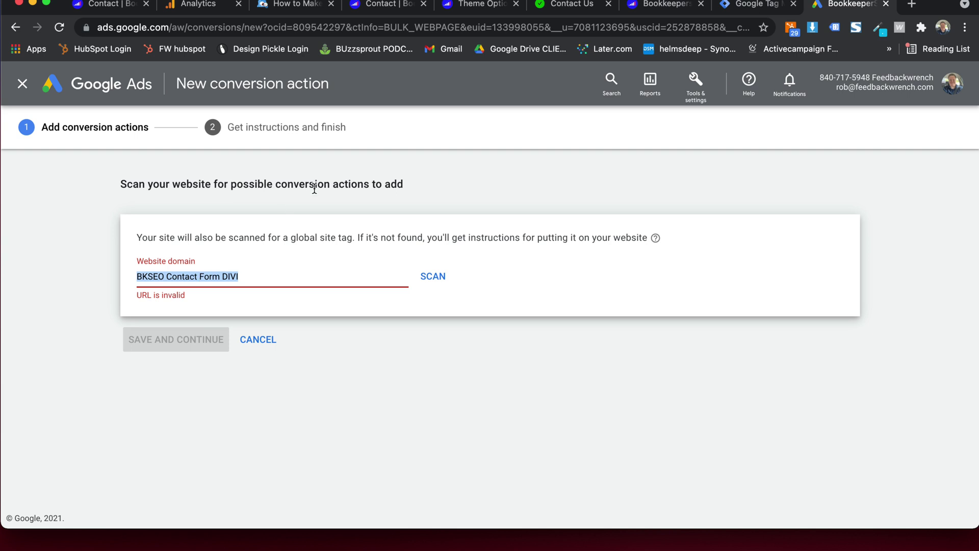
key("BackSpace")
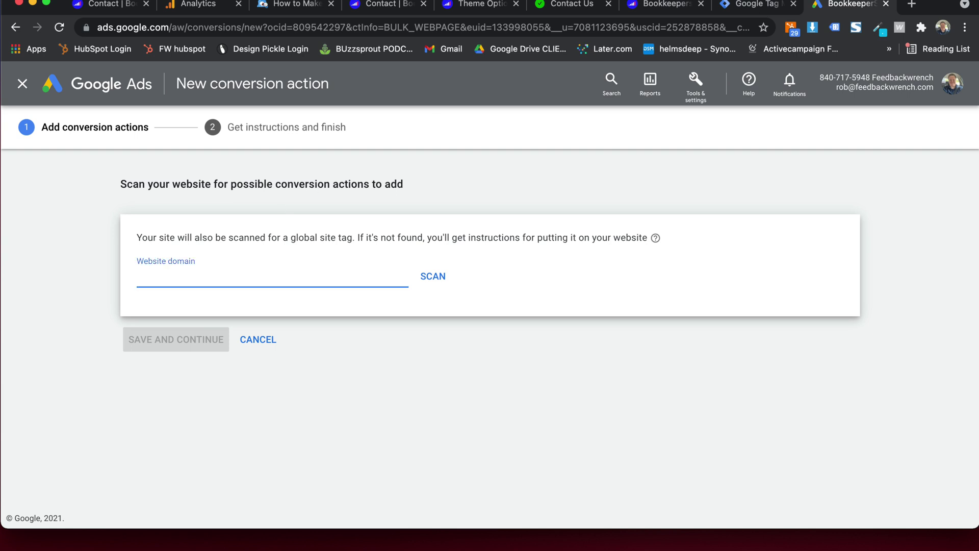
left_click(393, 6)
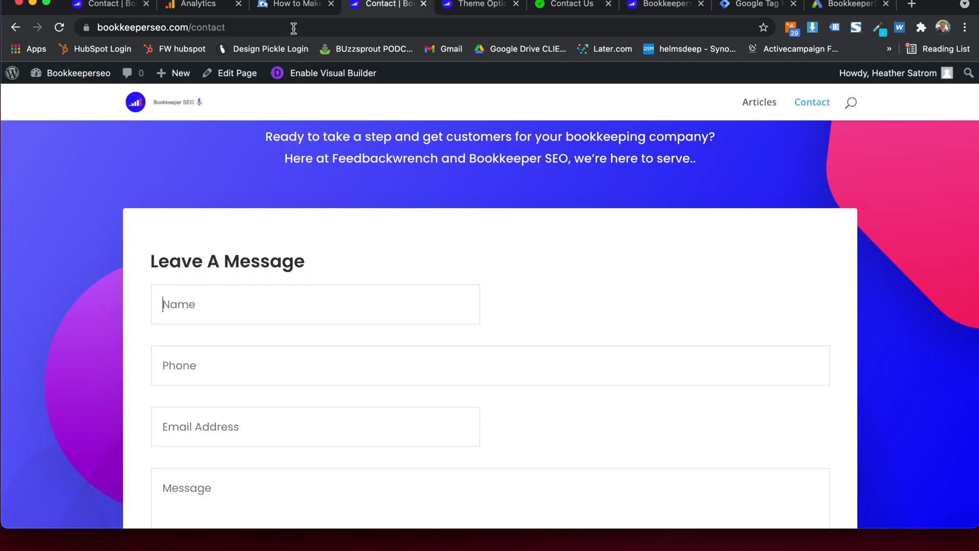
left_click(286, 31)
key("ctrl+c")
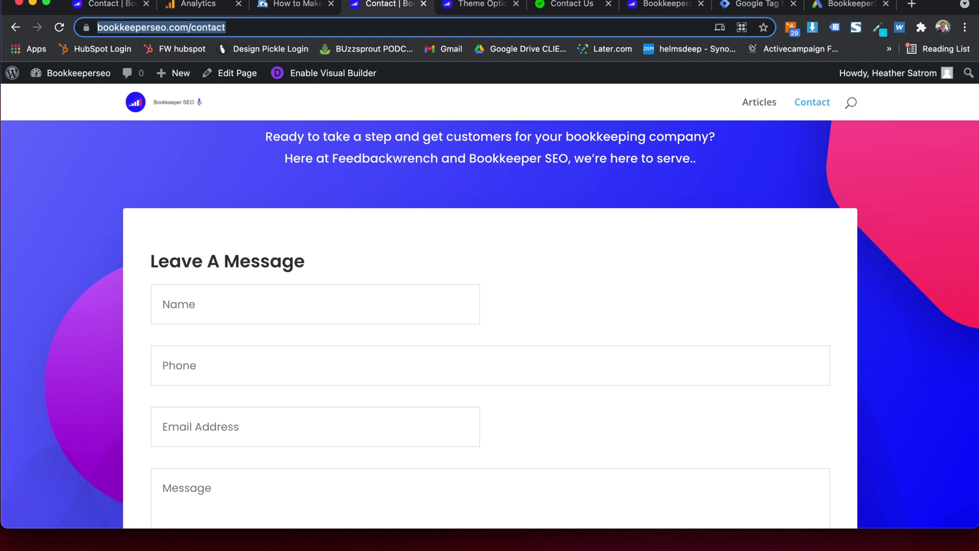
left_click(851, 4)
left_click(269, 284)
key("ctrl+v")
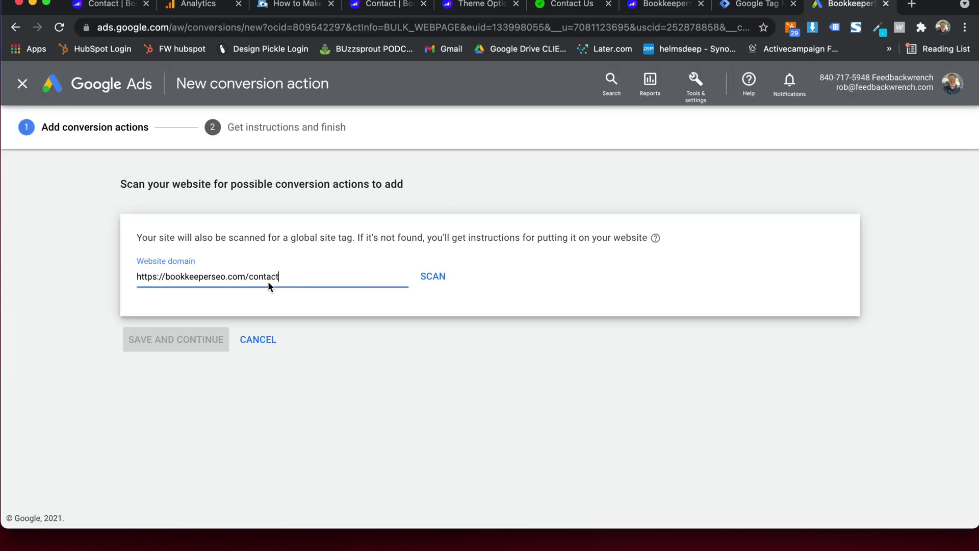
left_click(437, 276)
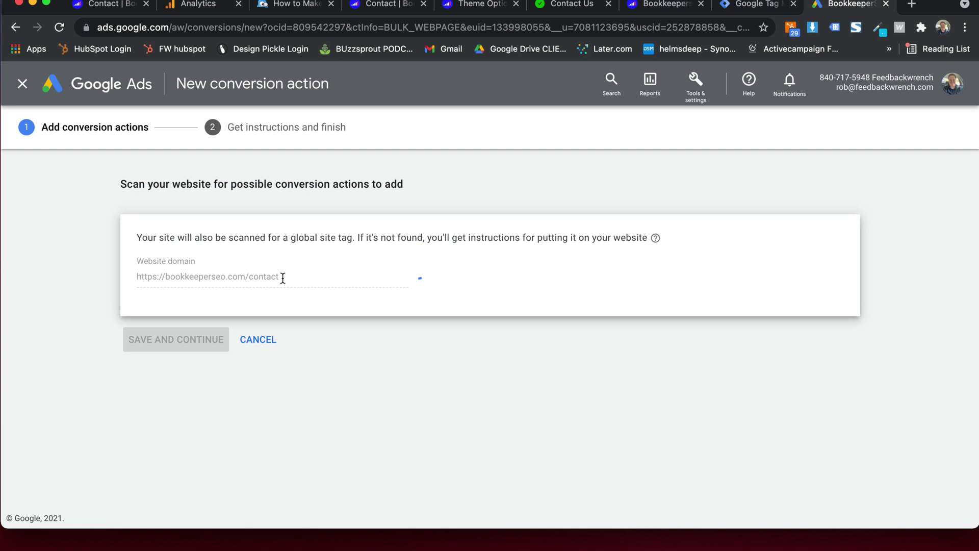
scroll(280, 278, "down", 3)
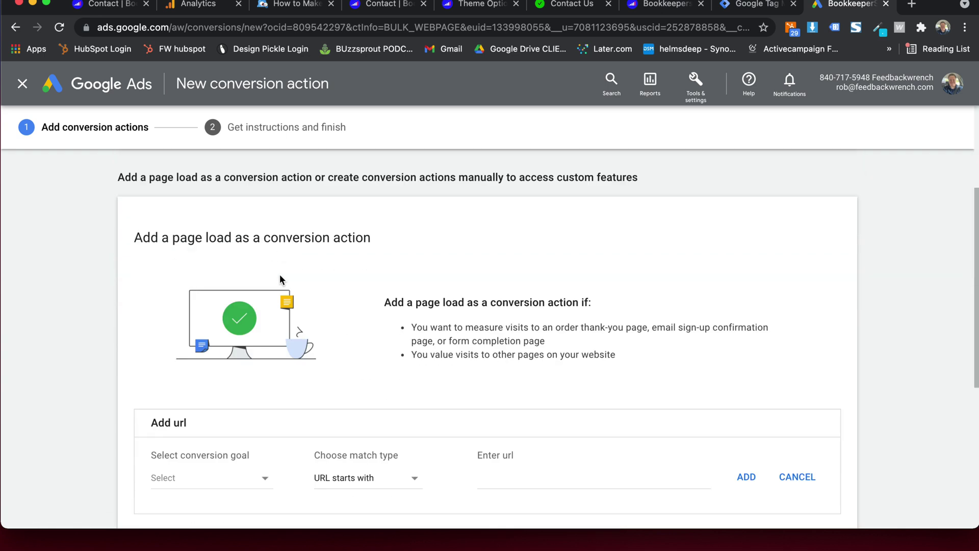
scroll(280, 278, "down", 5)
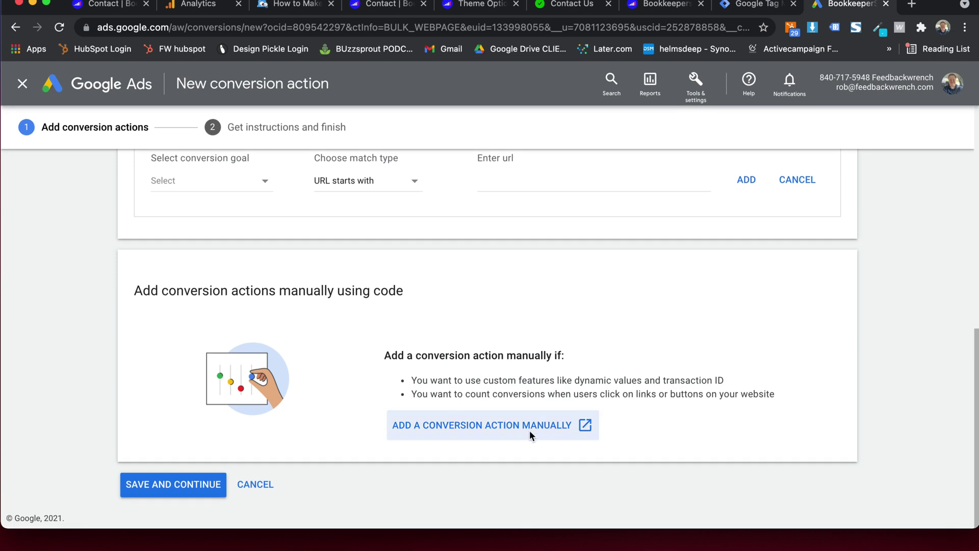
- Add a manual conversion action with category Submit lead form and name it BKSEO Contact Form
left_click(585, 429)
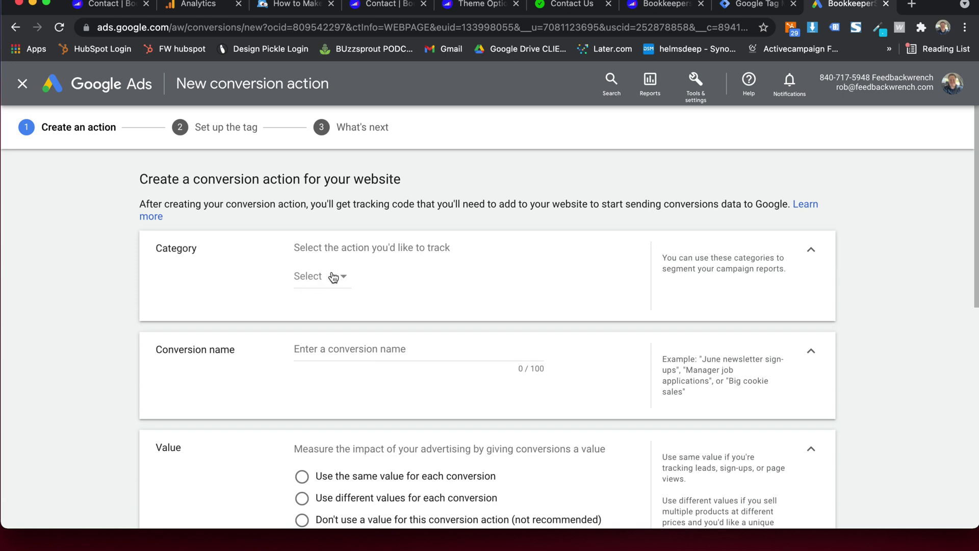
left_click(333, 278)
left_click(213, 252)
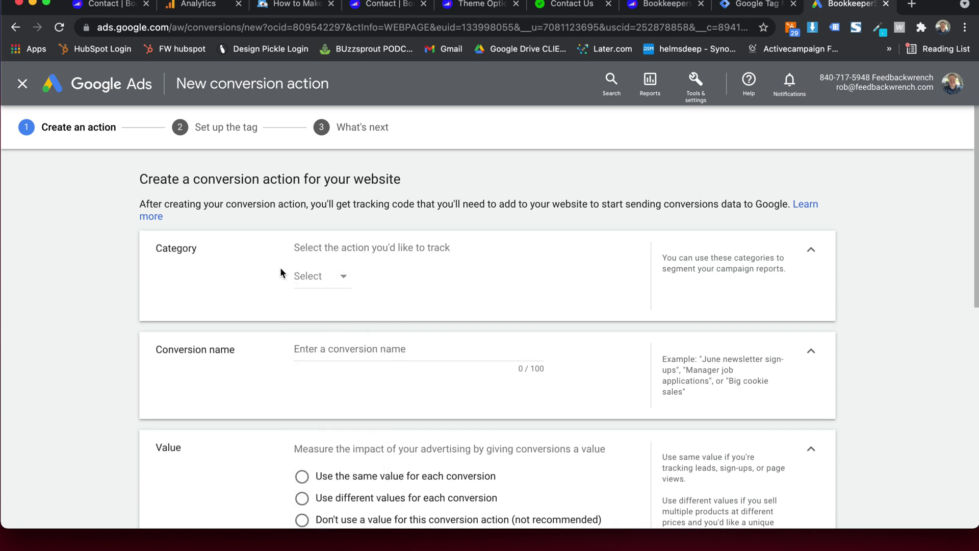
left_click(307, 277)
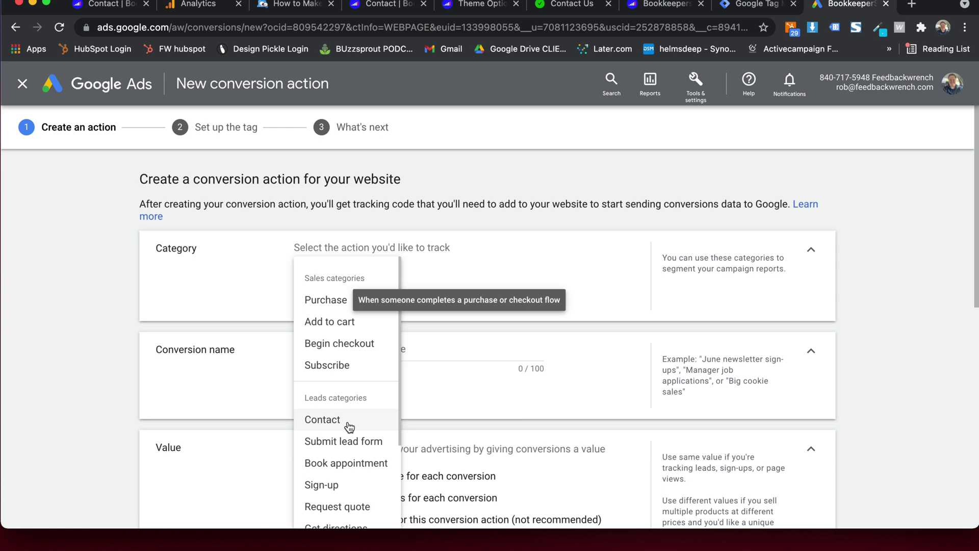
left_click(344, 443)
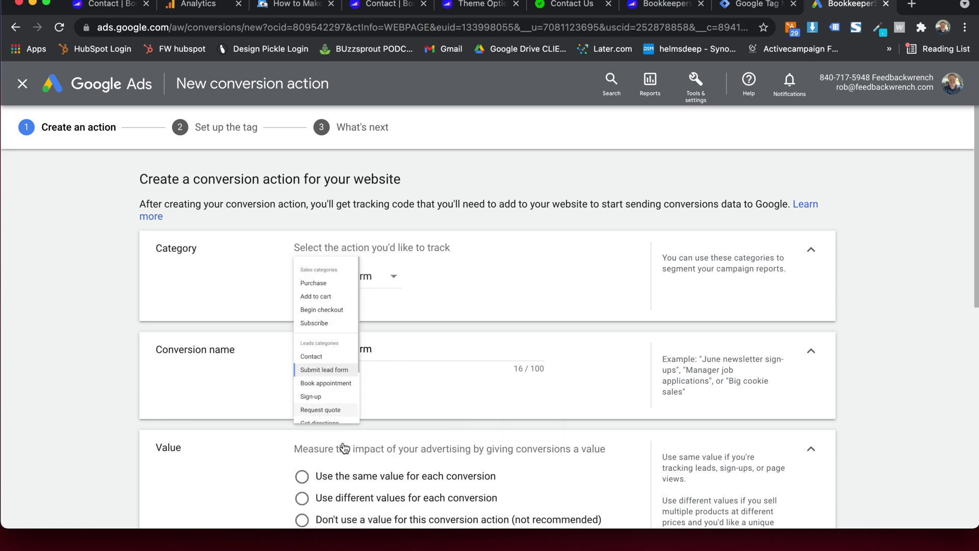
triple_click(329, 270)
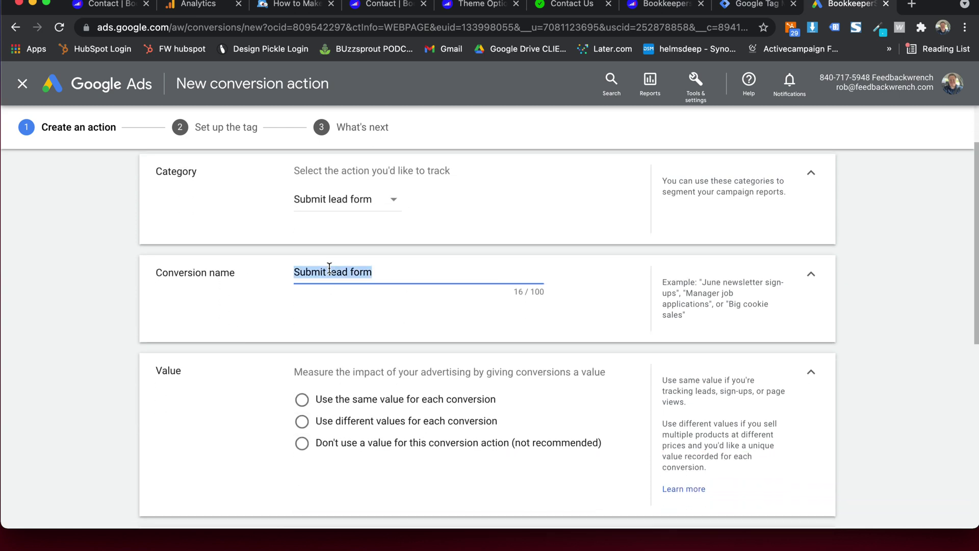
type("BKSEO Contact Form")
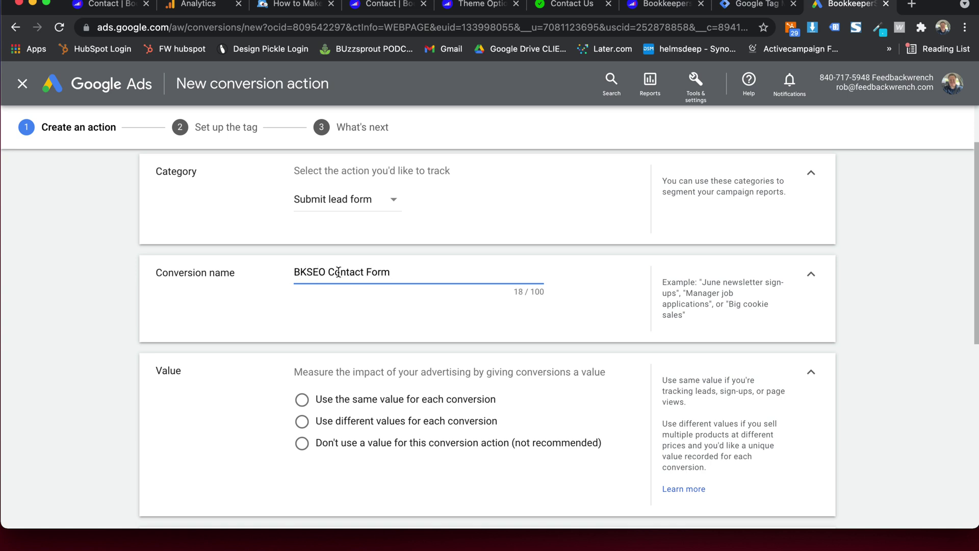
- Choose 'Don't use a value for this conversion action' and set Count to One
scroll(344, 268, "down", 4)
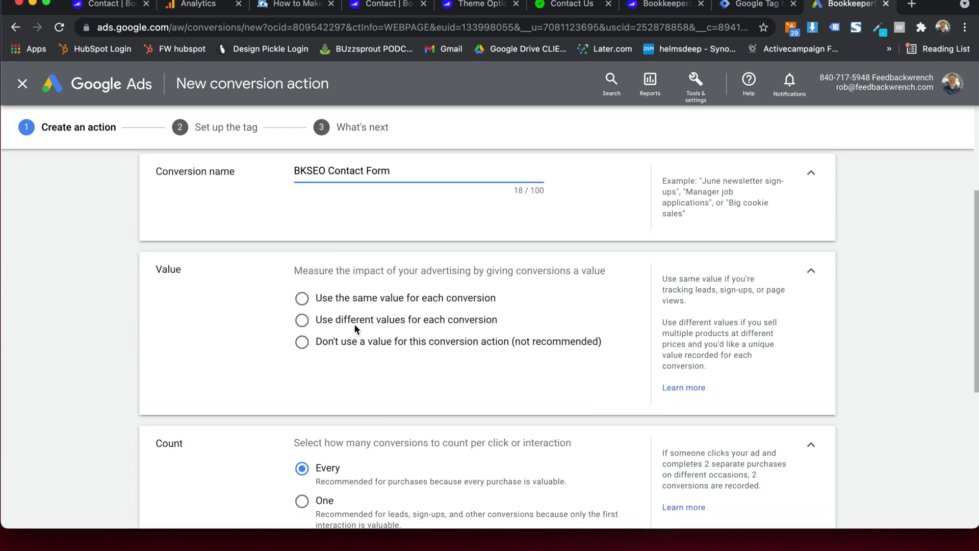
scroll(354, 324, "up", 5)
scroll(301, 363, "down", 5)
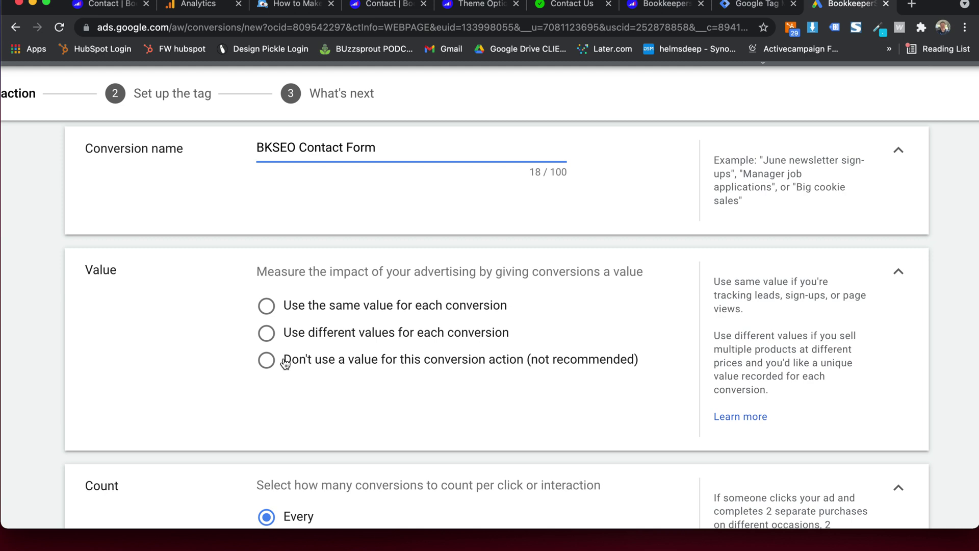
left_click(267, 360)
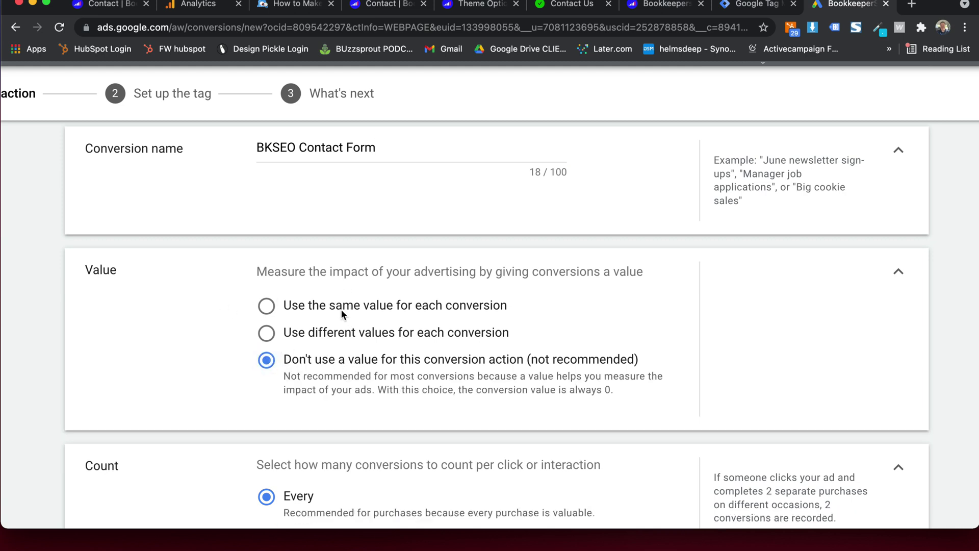
scroll(316, 313, "down", 3)
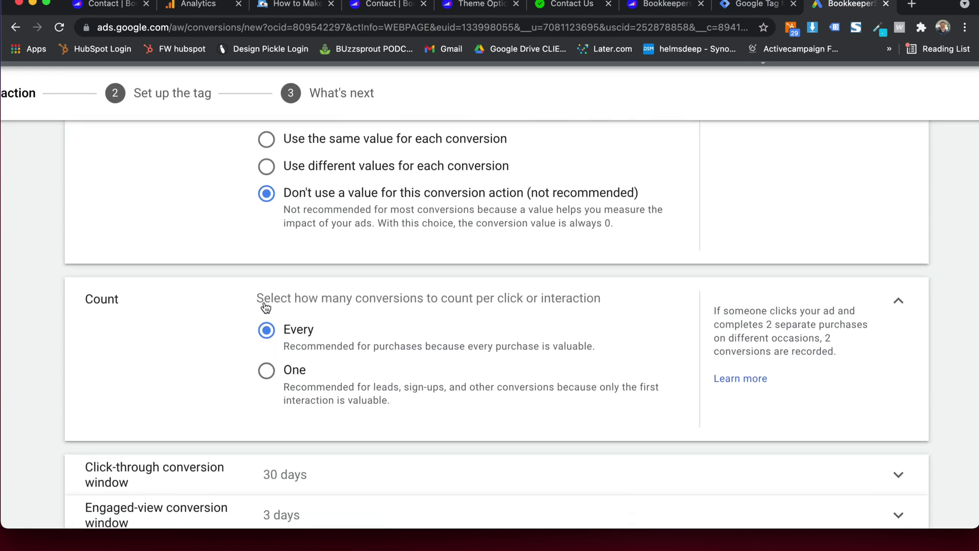
scroll(264, 303, "up", 3)
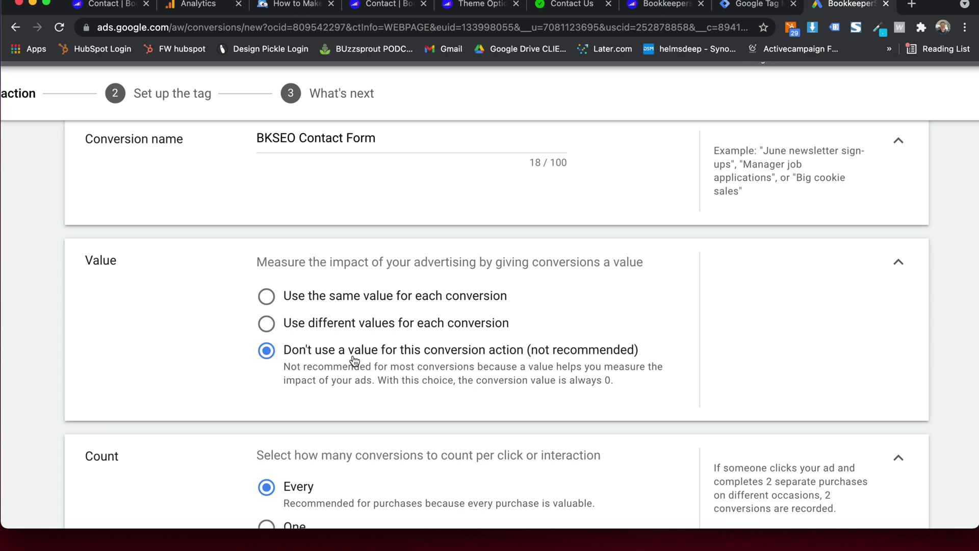
scroll(355, 361, "down", 2)
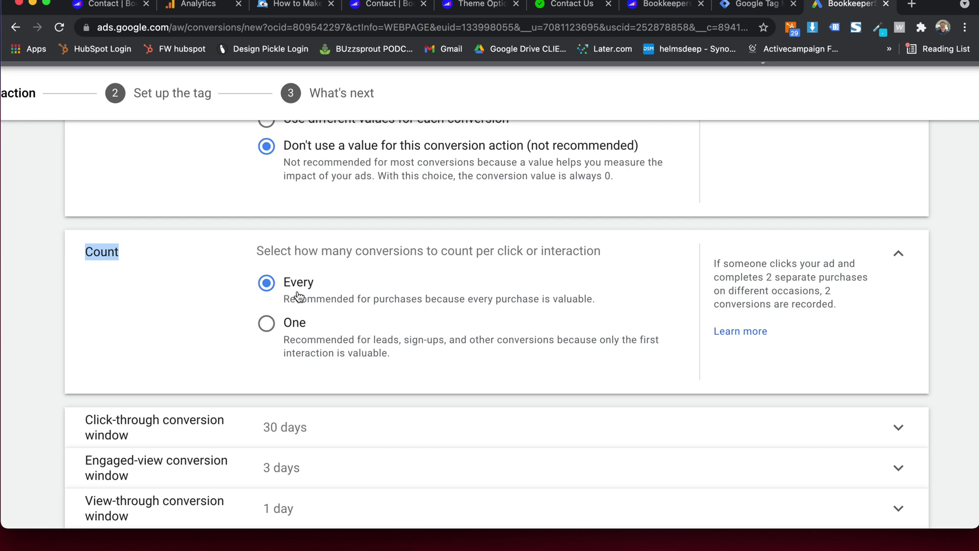
left_click(294, 325)
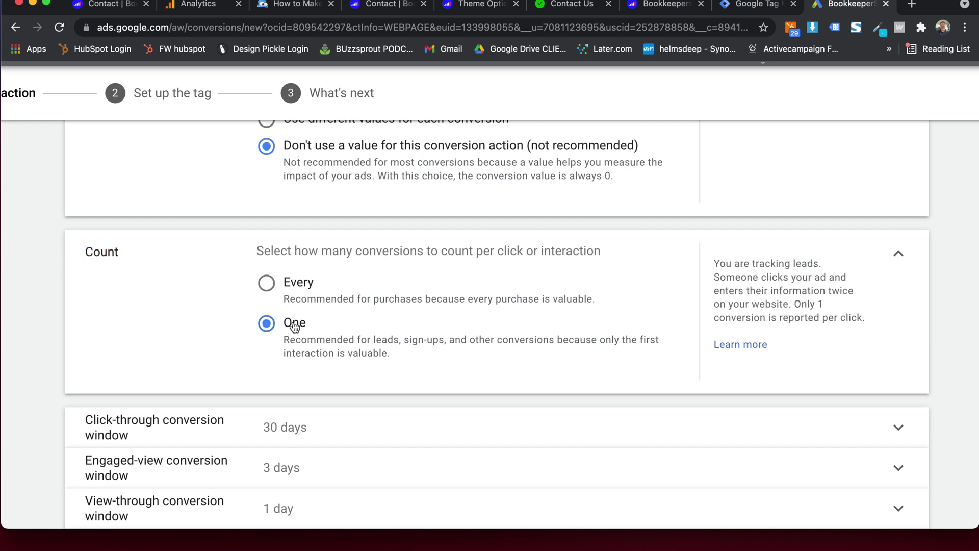
scroll(154, 343, "down", 1)
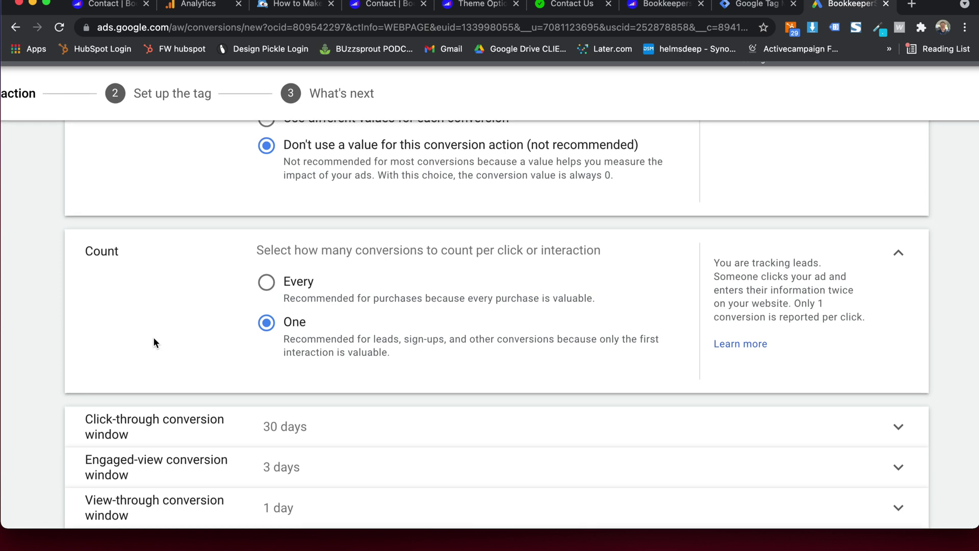
scroll(161, 325, "down", 5)
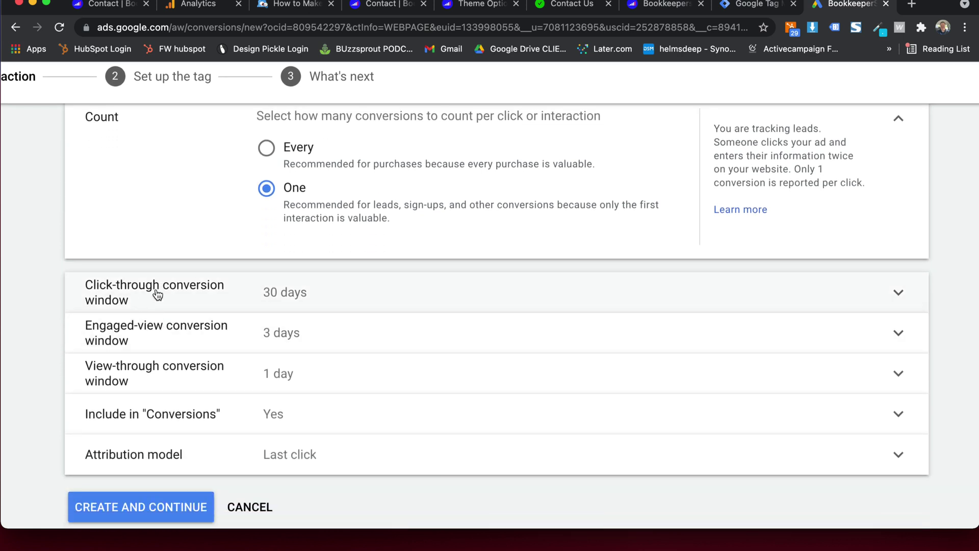
- Change the click-through conversion window from 30 days to 60 days
left_click(361, 288)
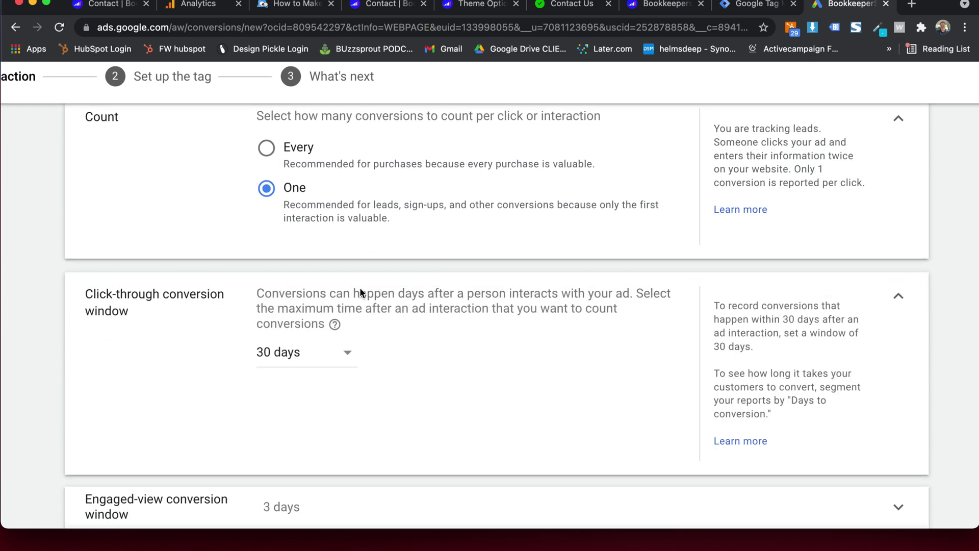
left_click(335, 358)
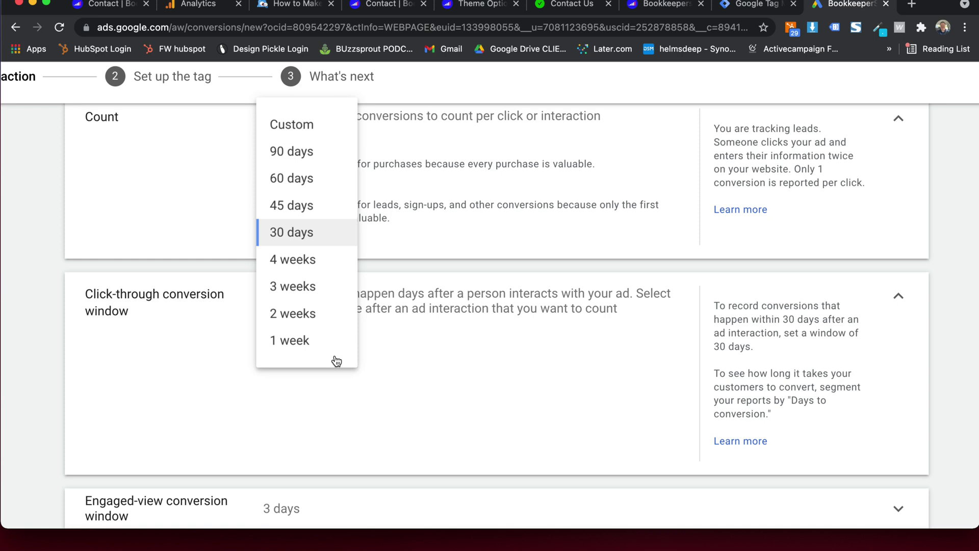
left_click(298, 192)
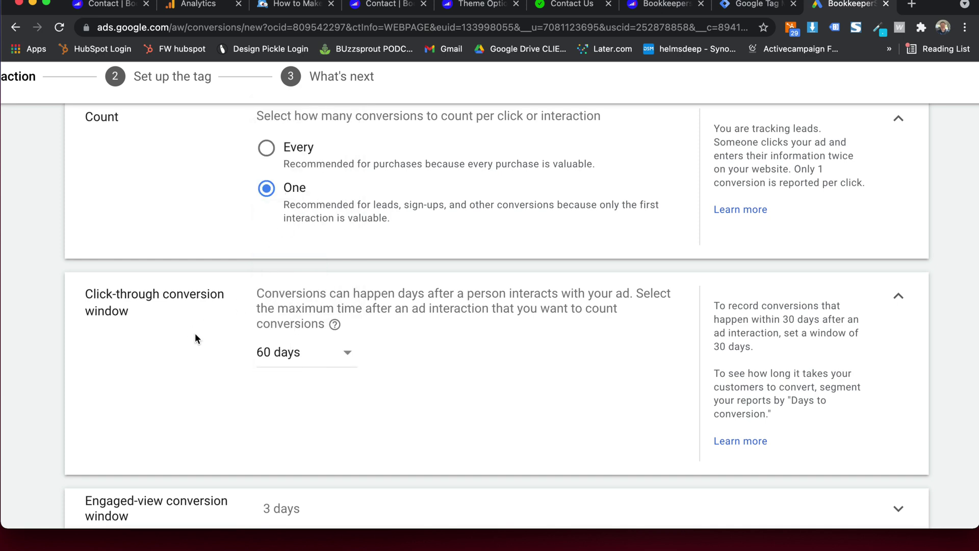
scroll(195, 338, "down", 5)
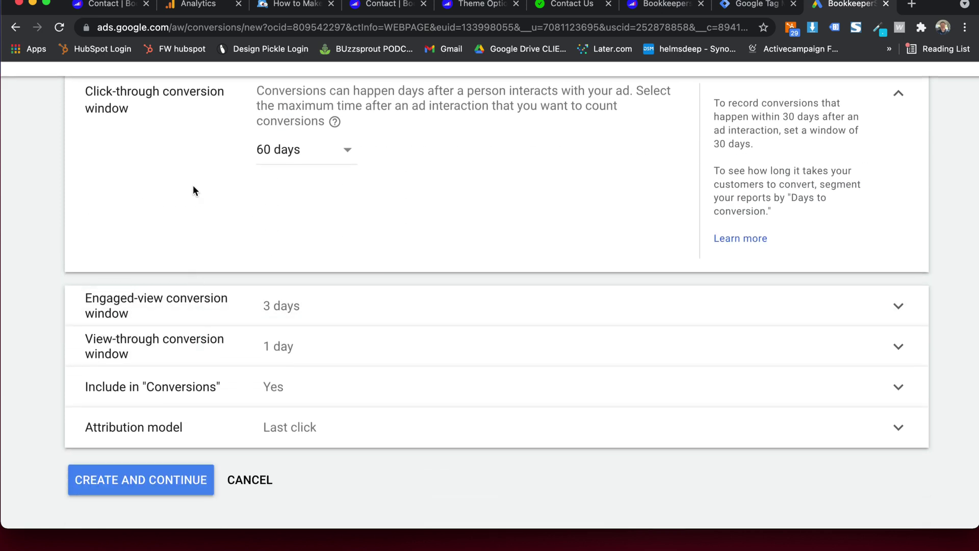
scroll(195, 192, "up", 1)
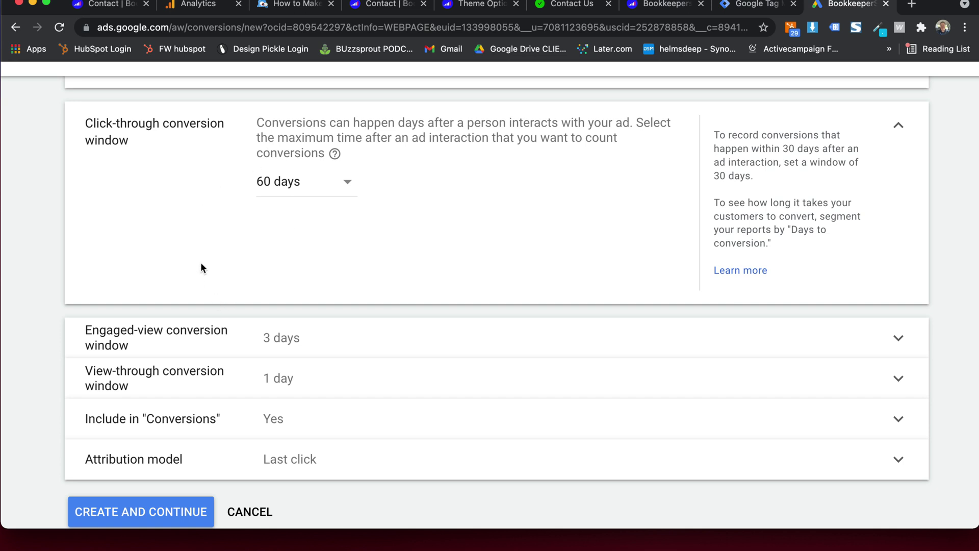
scroll(202, 268, "down", 1)
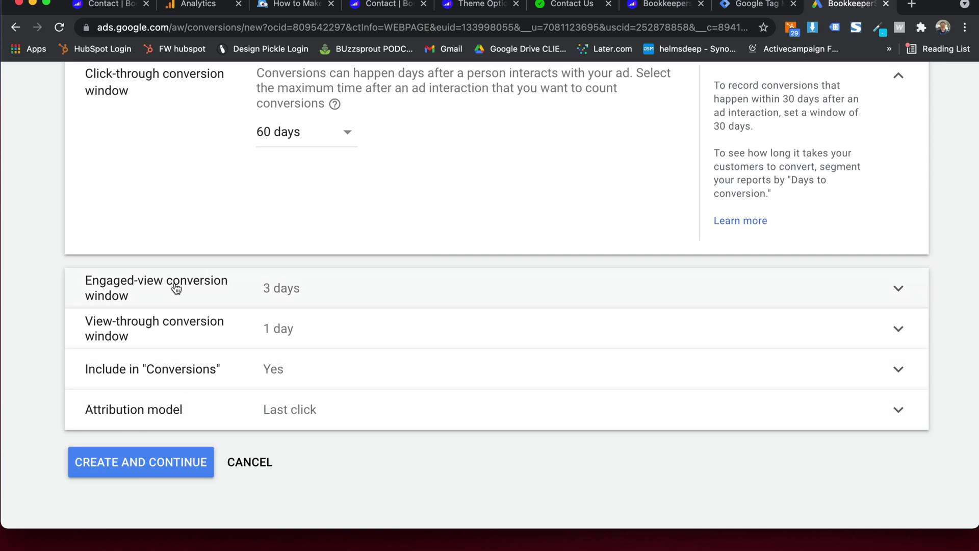
- Create the BKSEO Contact Form conversion, choose Use Google Tag Manager, and select its conversion ID
left_click(155, 463)
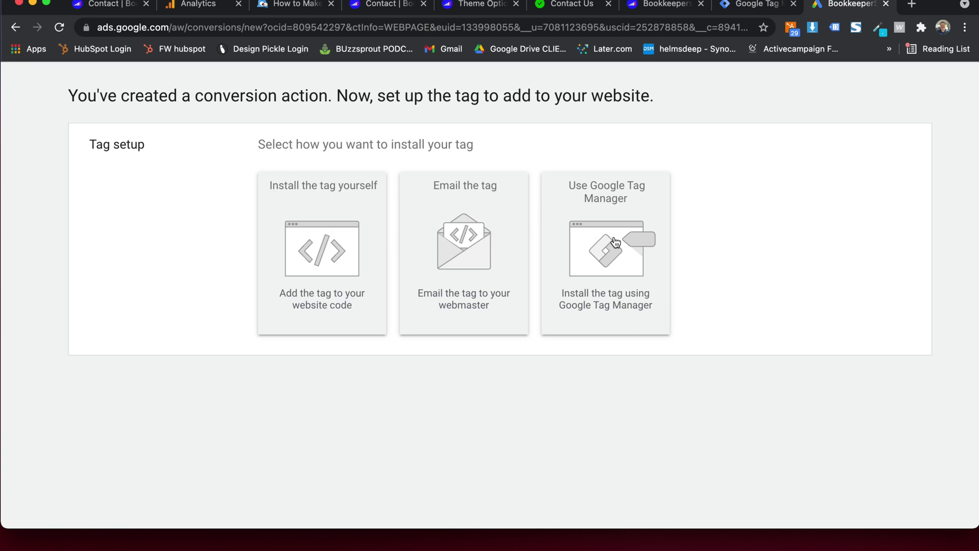
left_click(640, 254)
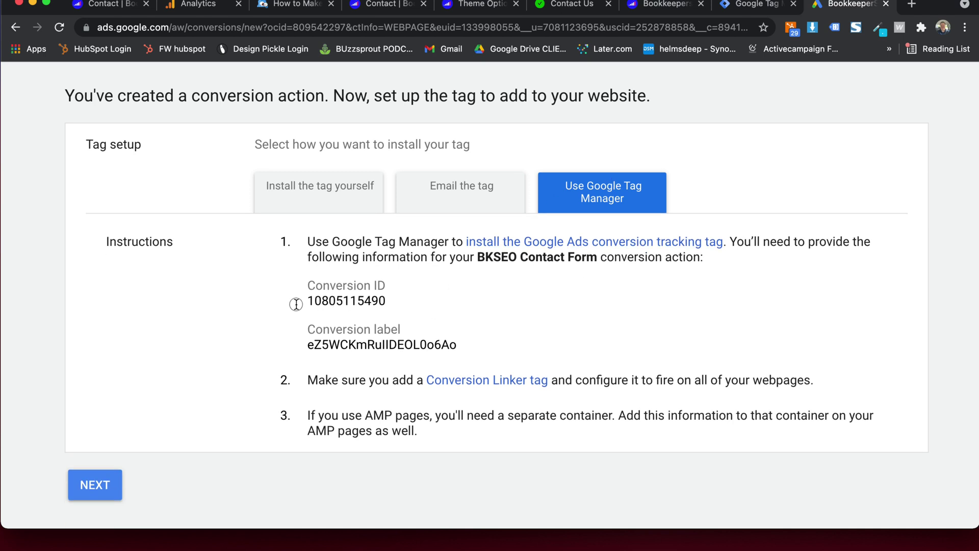
left_click_drag(298, 284, 466, 341)
left_click(471, 350)
left_click(751, 6)
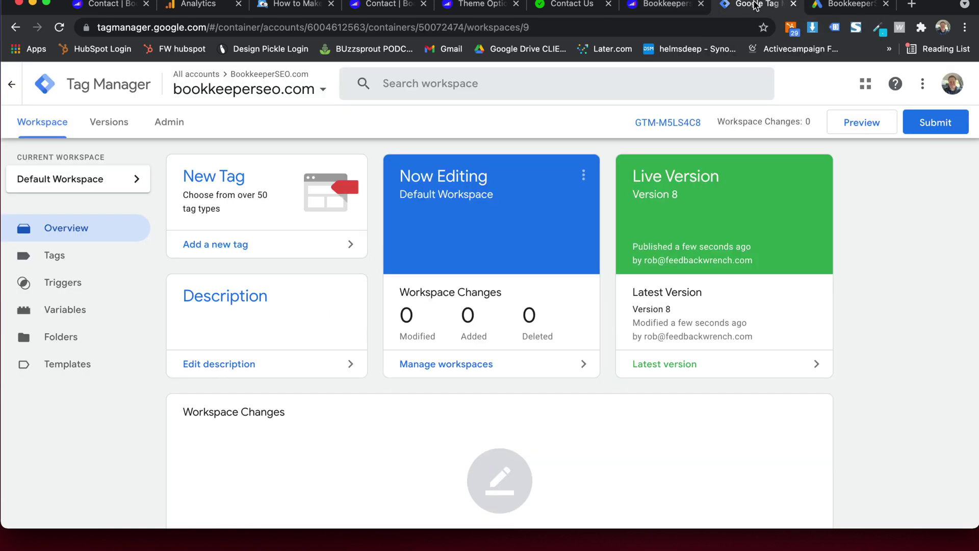
left_click(839, 5)
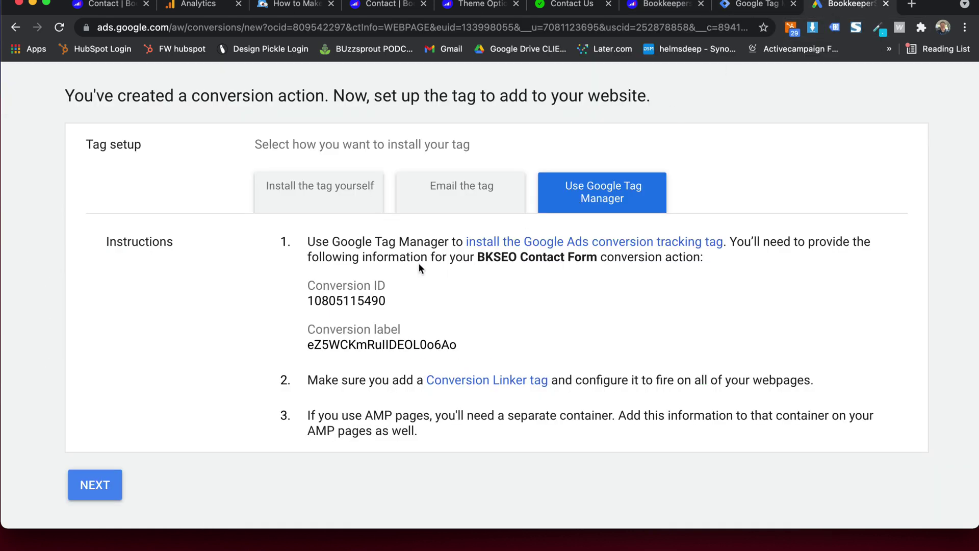
double_click(340, 302)
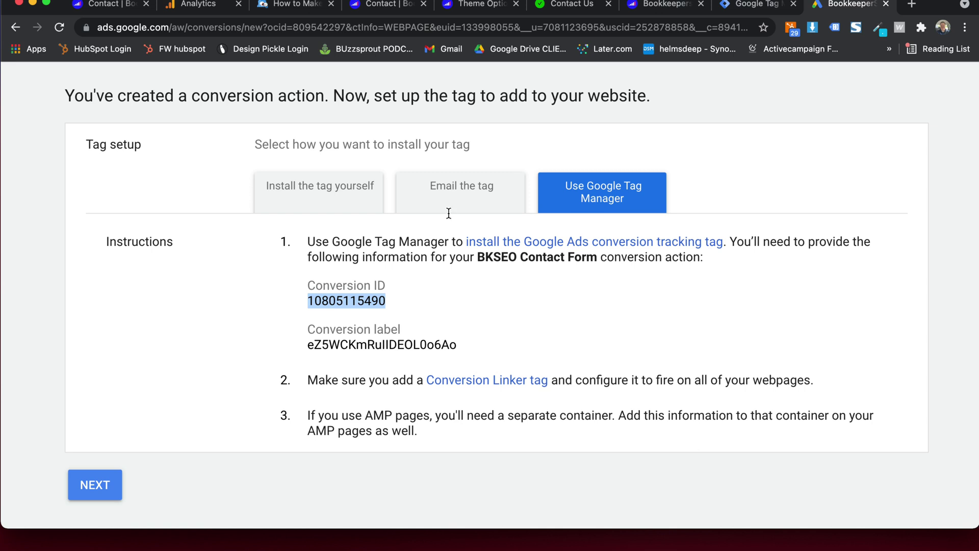
- Create a new Tag Manager tag named GADS CONTACT FORM
left_click(747, 8)
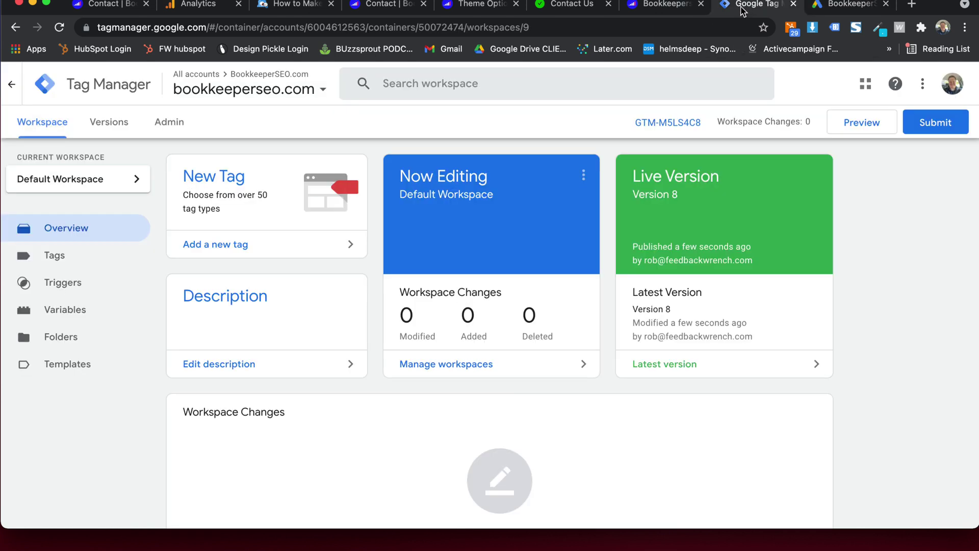
left_click(61, 272)
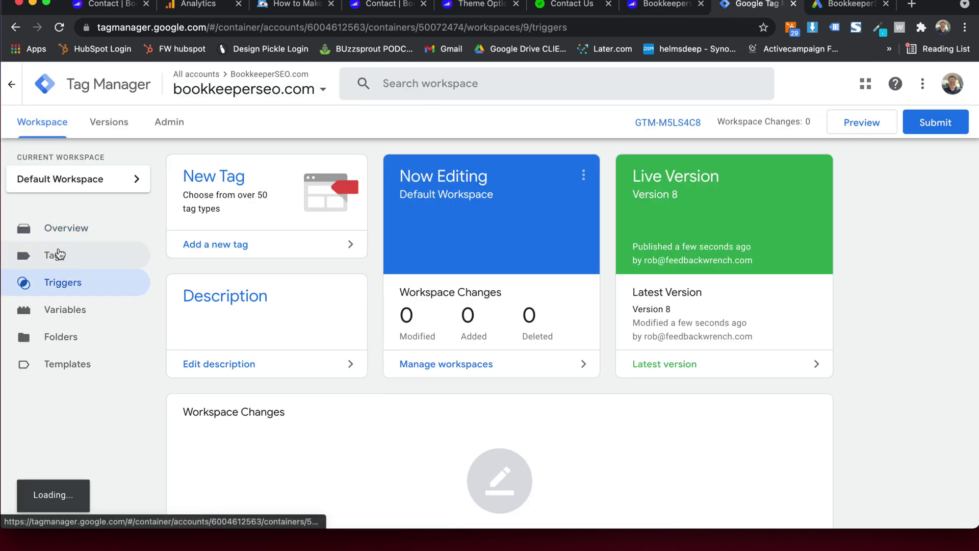
left_click(57, 255)
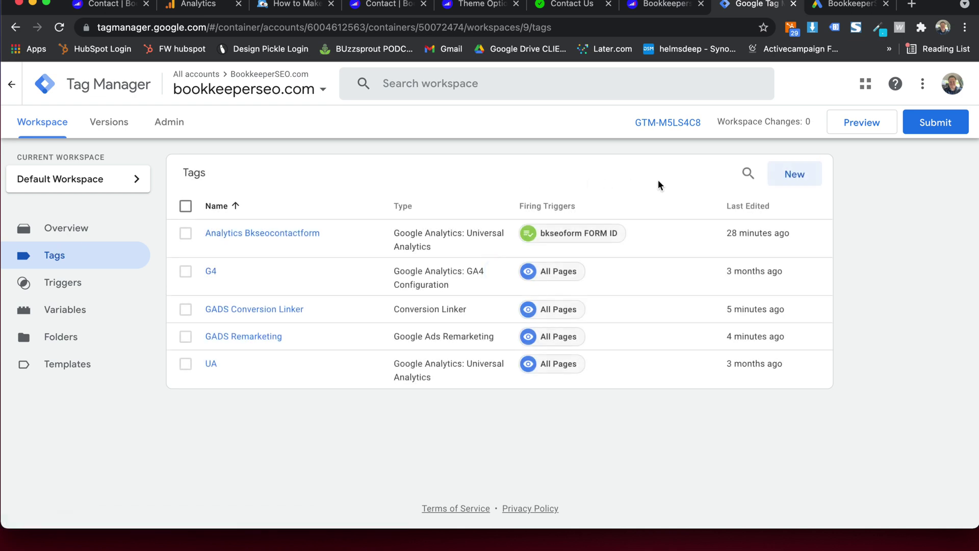
left_click(789, 179)
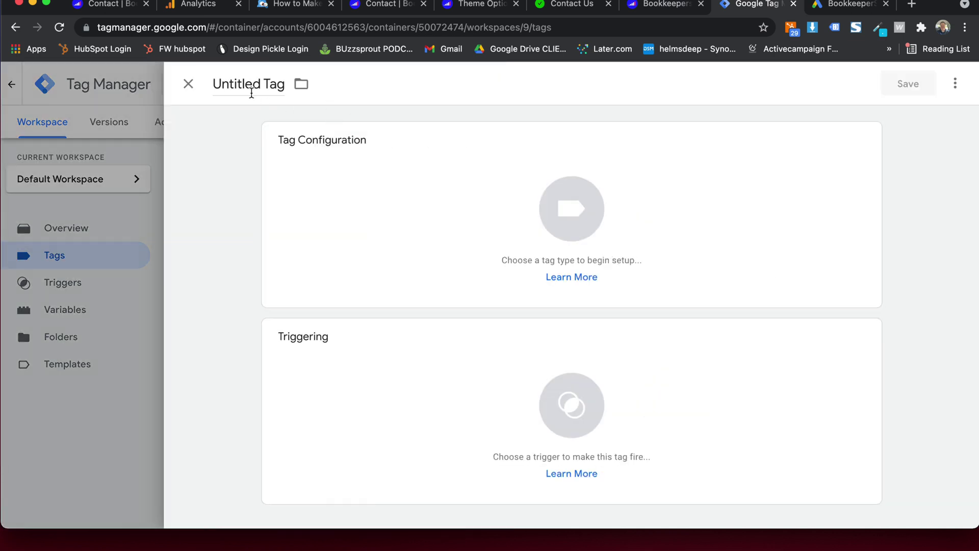
double_click(251, 84)
type("GADS")
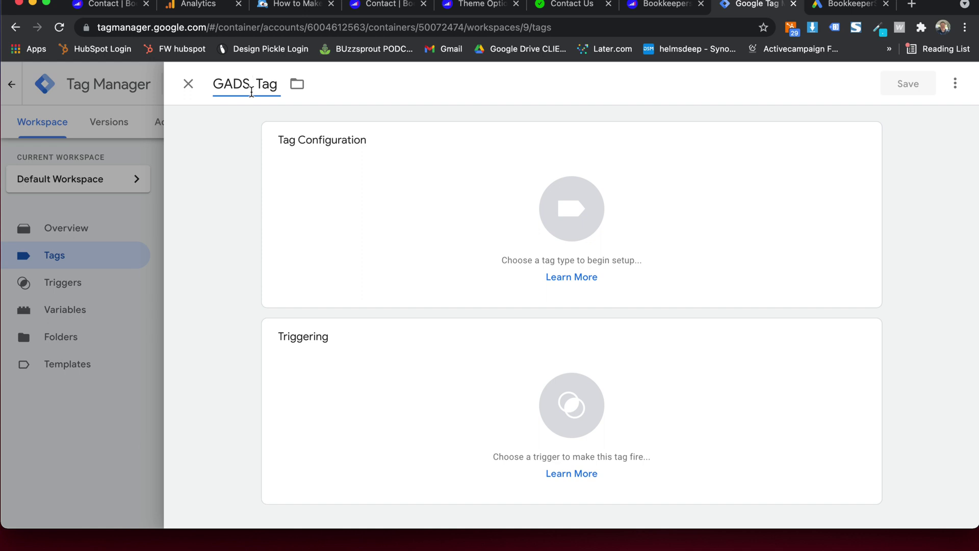
type(" CONTACT FORM")
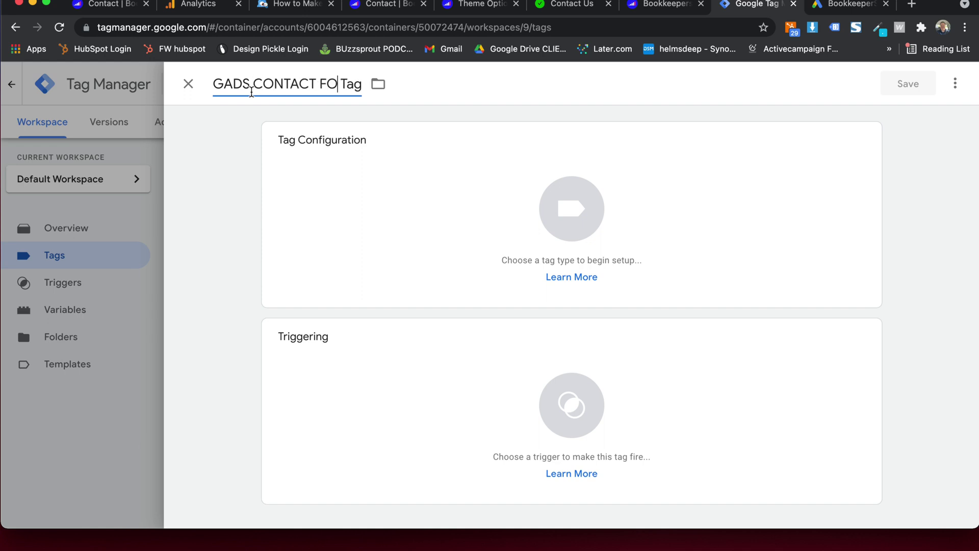
key("Delete")
key("Delete")
key("Delete")
key("Delete")
- Make the tag fire on the bkseoform FORM ID and form element bkseoform triggers
left_click(387, 351)
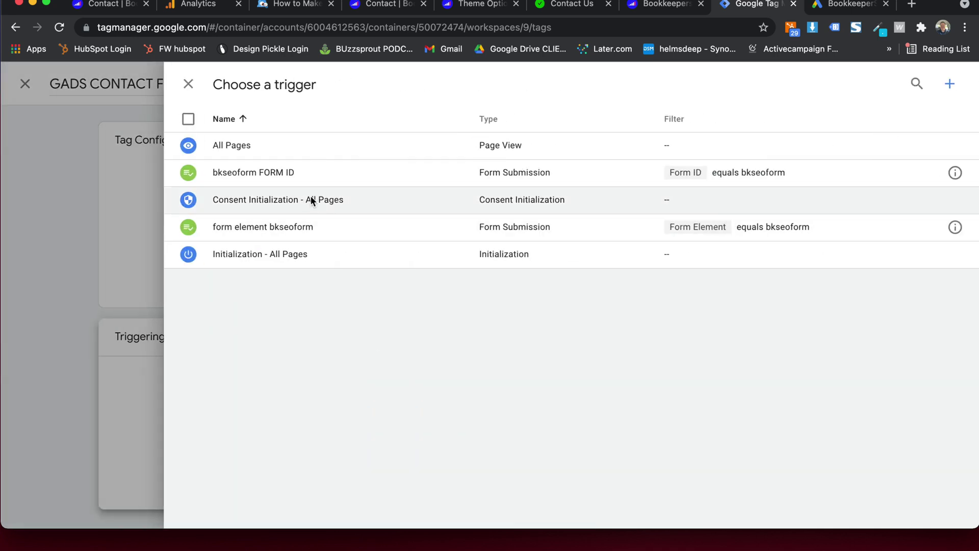
left_click(272, 176)
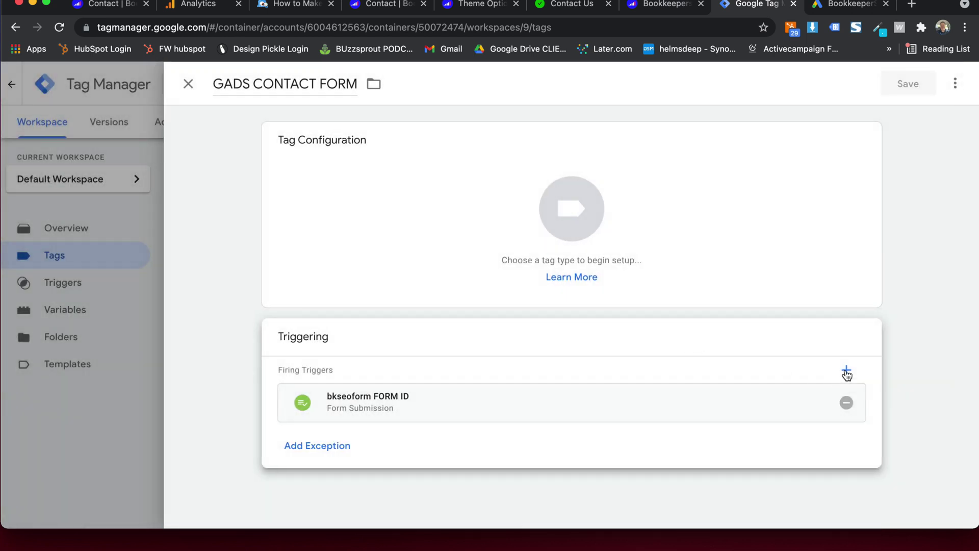
left_click(847, 371)
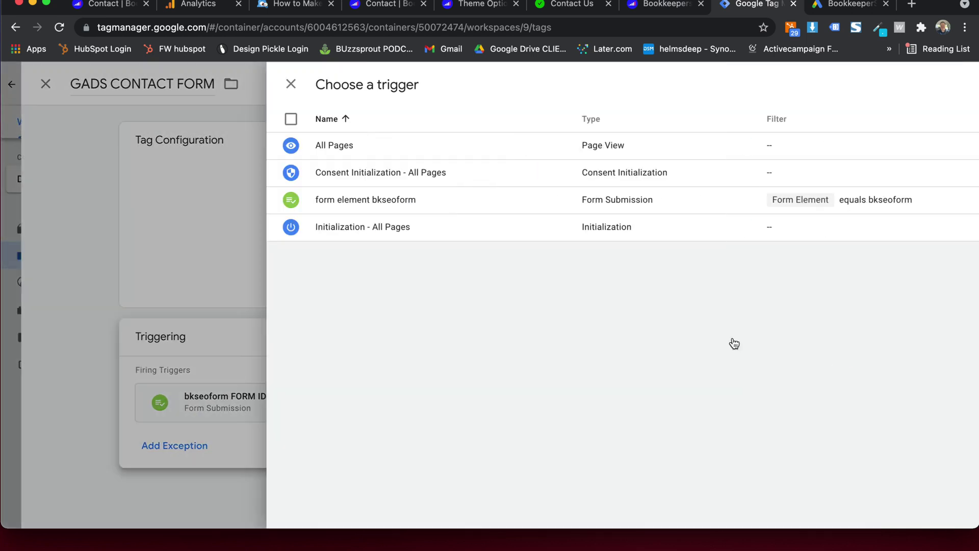
left_click(295, 202)
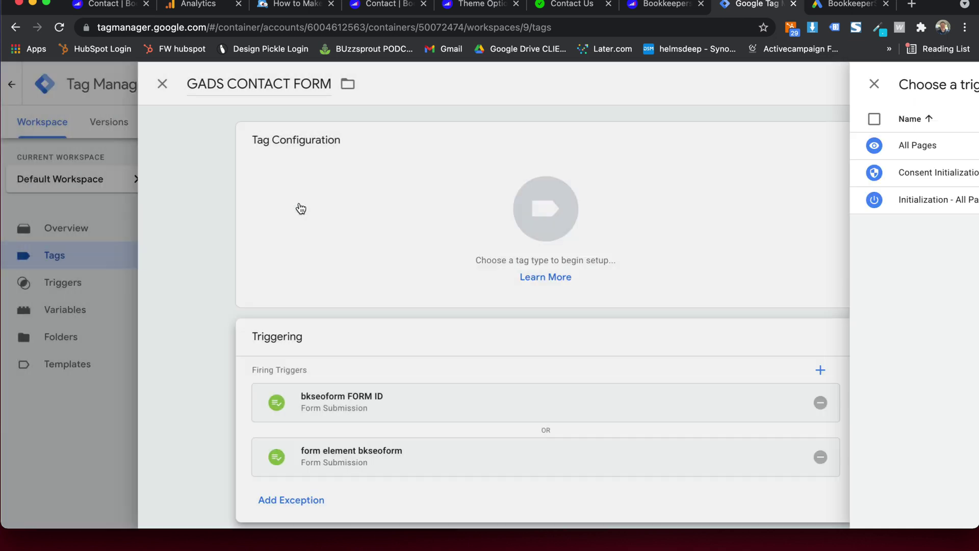
scroll(488, 427, "up", 2)
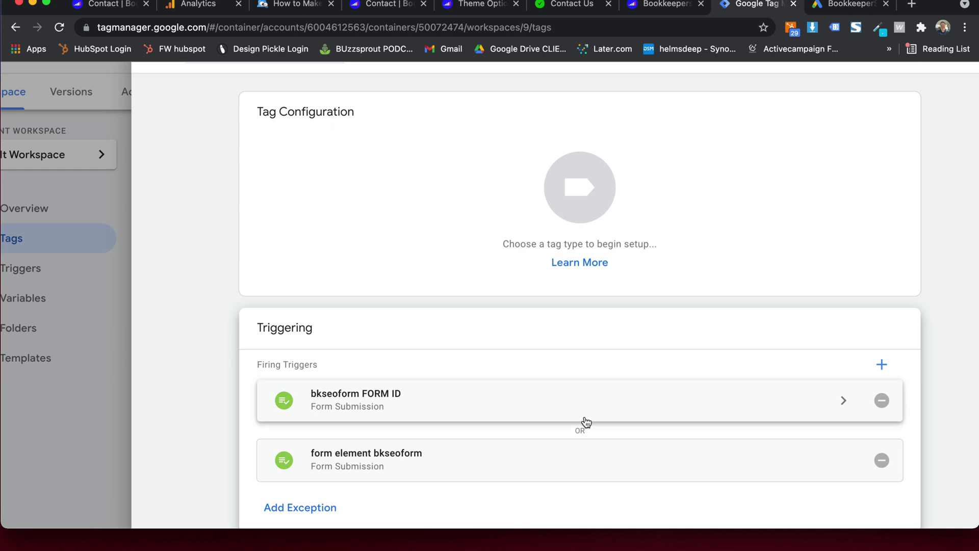
scroll(584, 422, "down", 2)
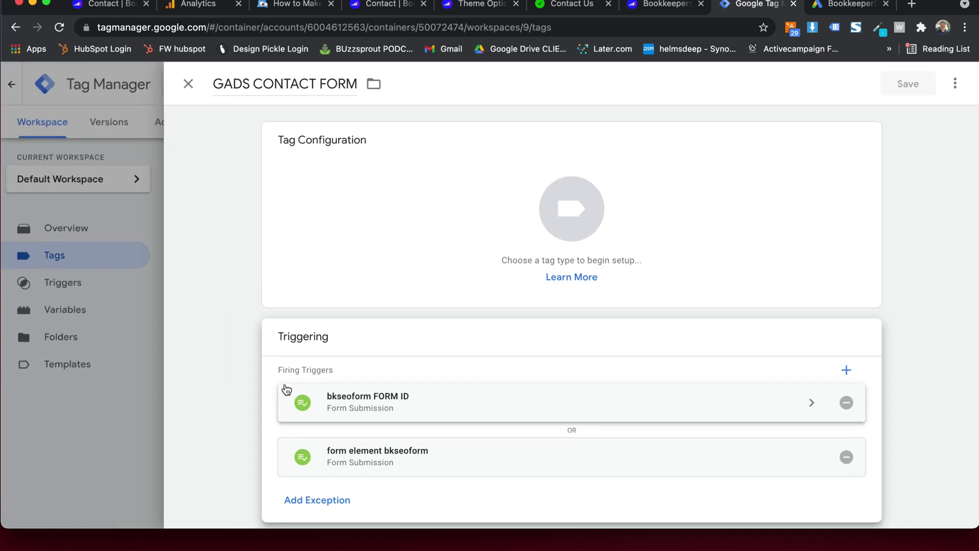
left_click(453, 181)
- Set the tag type to Google Ads Conversion Tracking and paste in the conversion ID
left_click(453, 181)
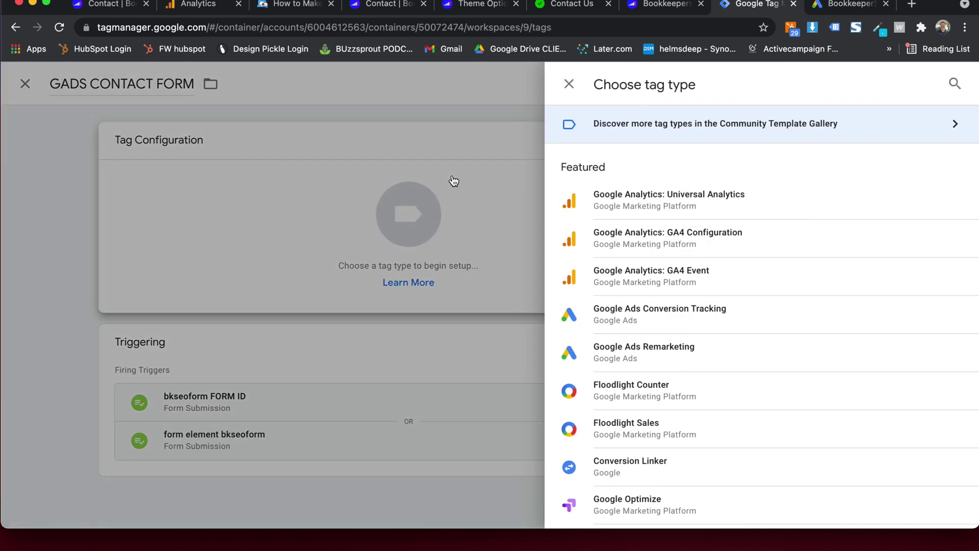
left_click(682, 320)
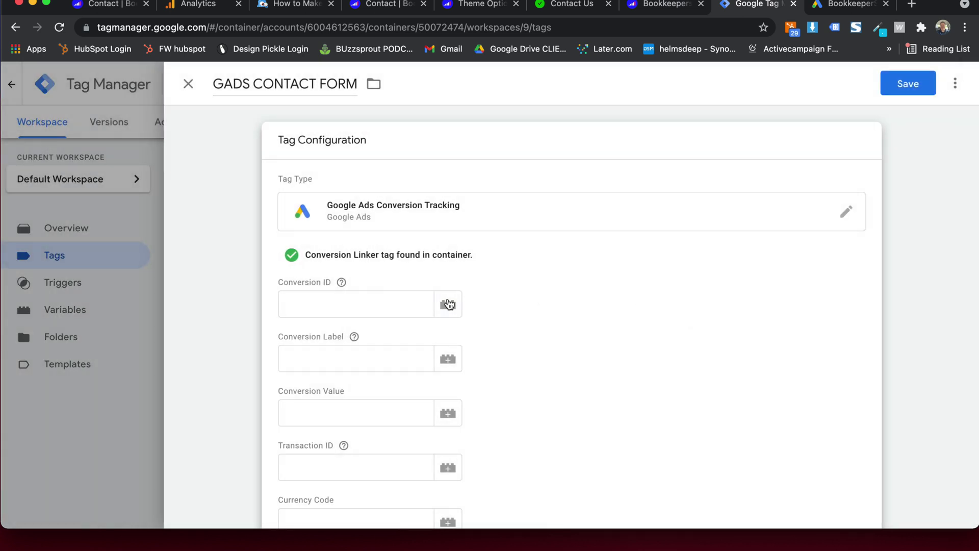
scroll(459, 255, "down", 2)
left_click(318, 232)
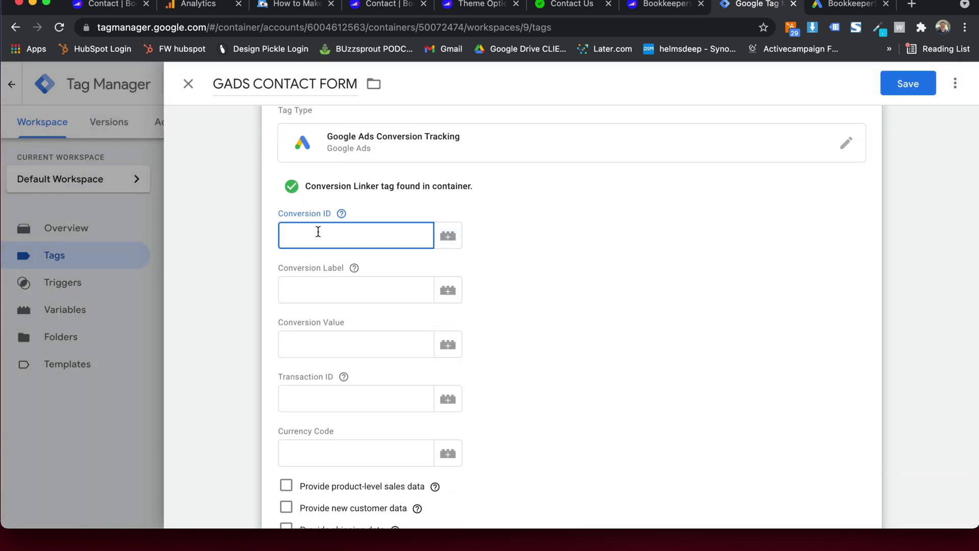
key("ctrl+Tab")
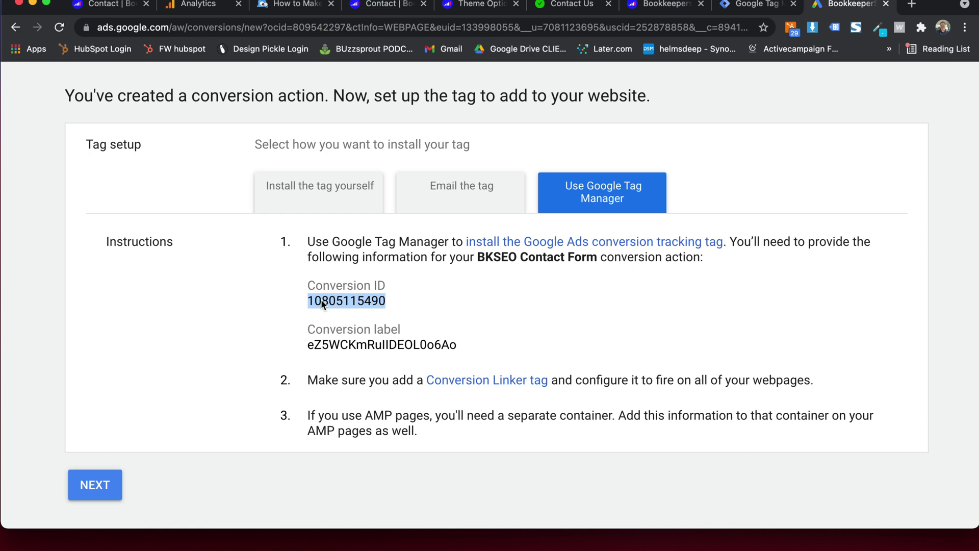
key("ctrl+shift+Tab")
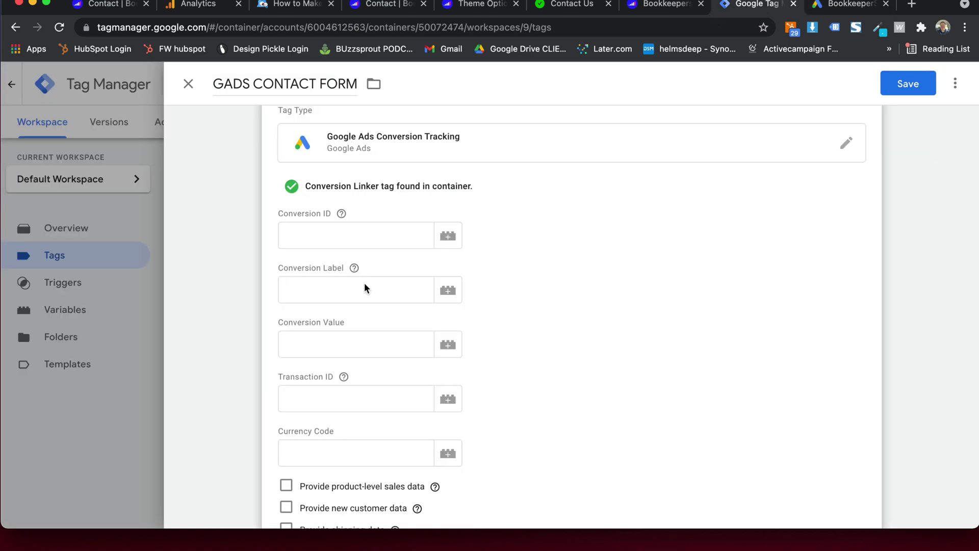
- Copy the conversion label from Google Ads into the tag's Conversion Label field
left_click(841, 11)
double_click(346, 346)
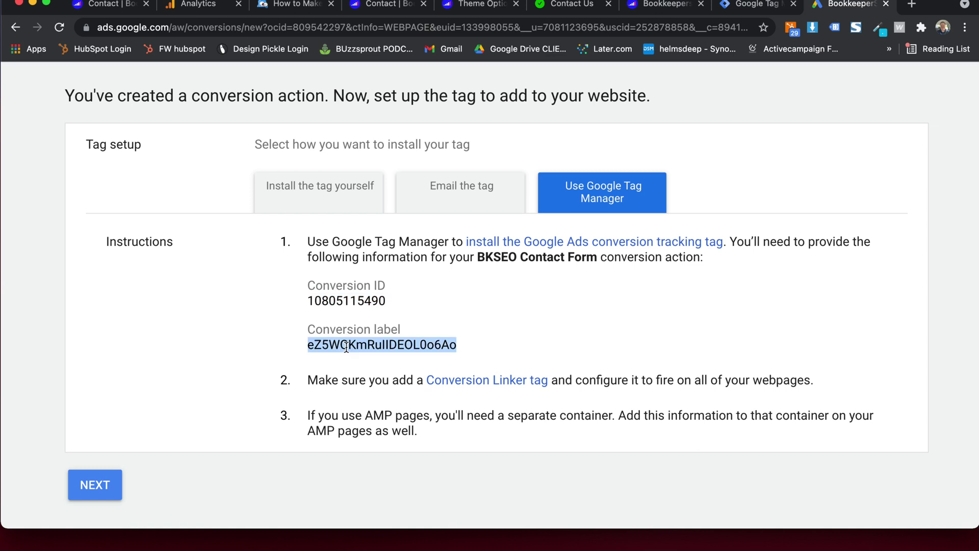
left_click(762, 7)
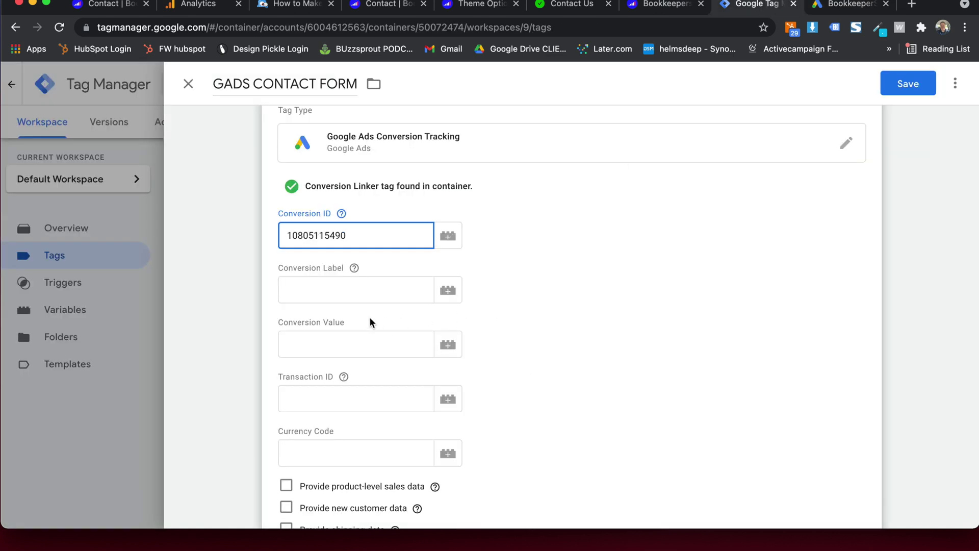
left_click(355, 292)
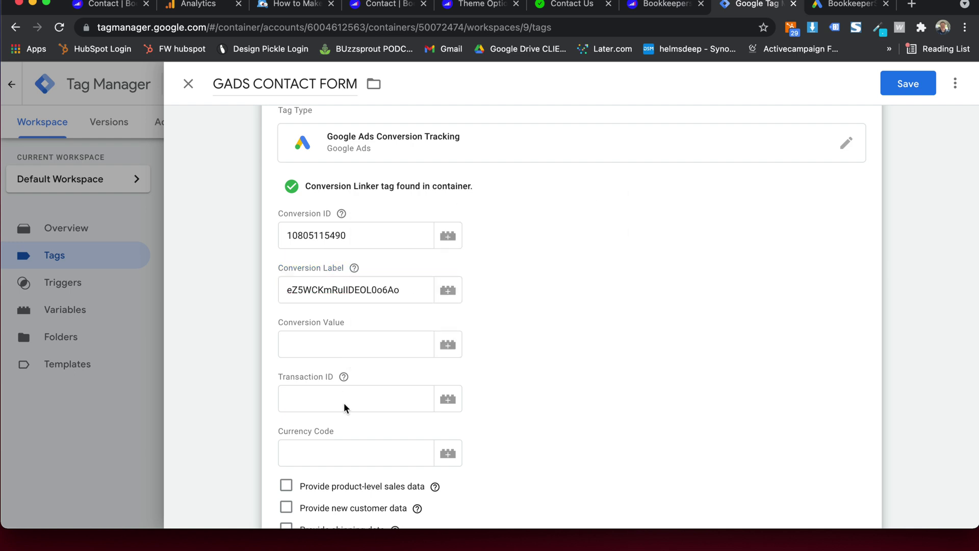
scroll(343, 402, "down", 3)
scroll(351, 334, "down", 3)
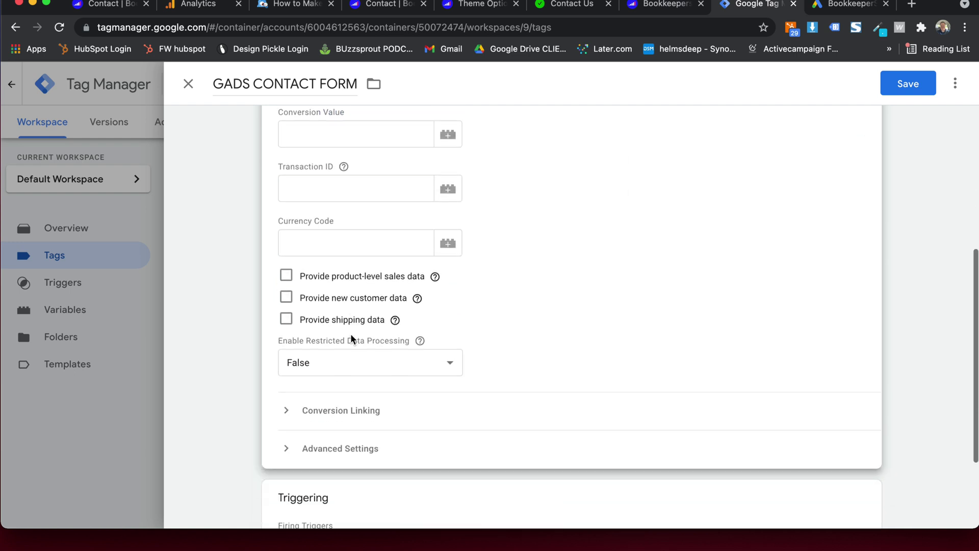
scroll(343, 363, "down", 2)
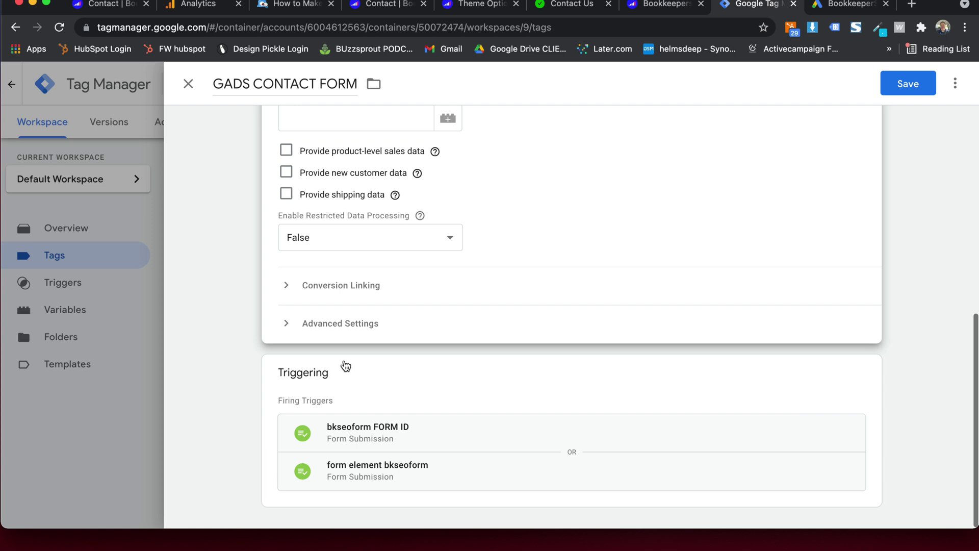
scroll(592, 215, "up", 8)
- Save the tag, publish the workspace as version 'gads', and finish the Google Ads tag setup
left_click(907, 84)
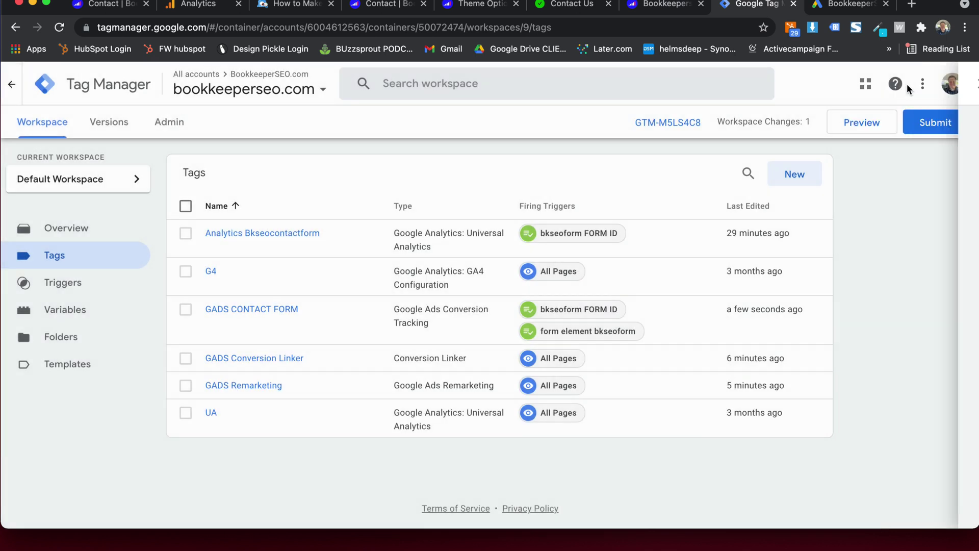
left_click(938, 123)
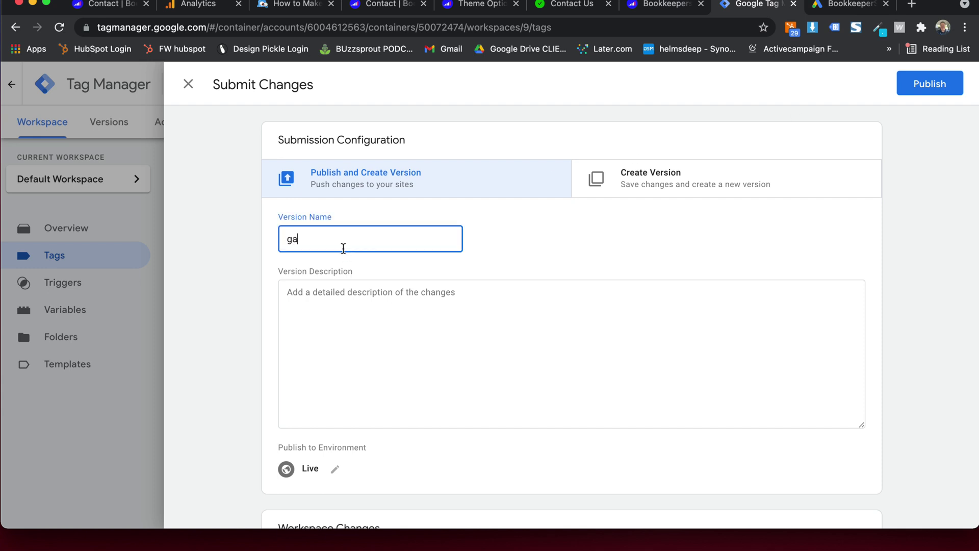
type("gads")
left_click(929, 84)
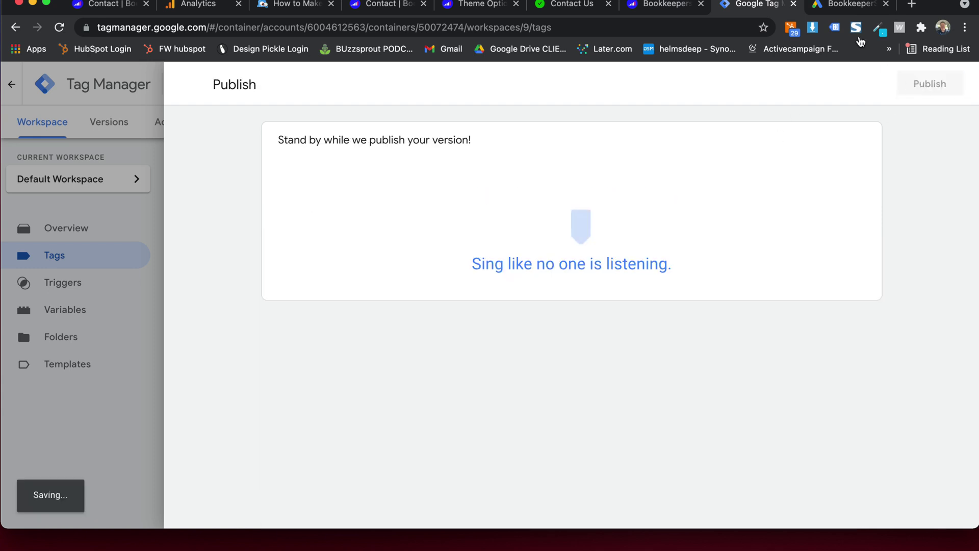
left_click(846, 6)
left_click(99, 484)
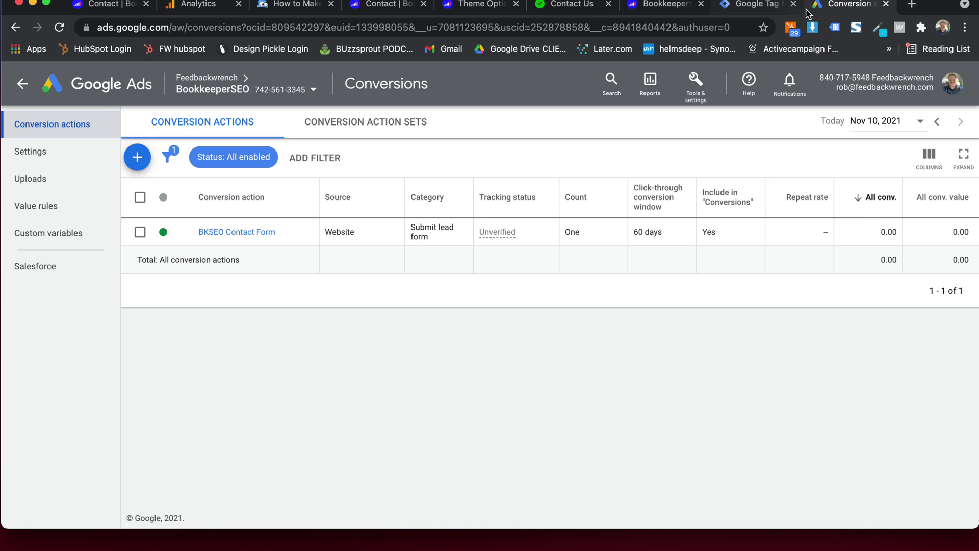
- Open feedbackwrench.com in a new tab, then return to the Google Ads conversions page
left_click(916, 7)
type("feed")
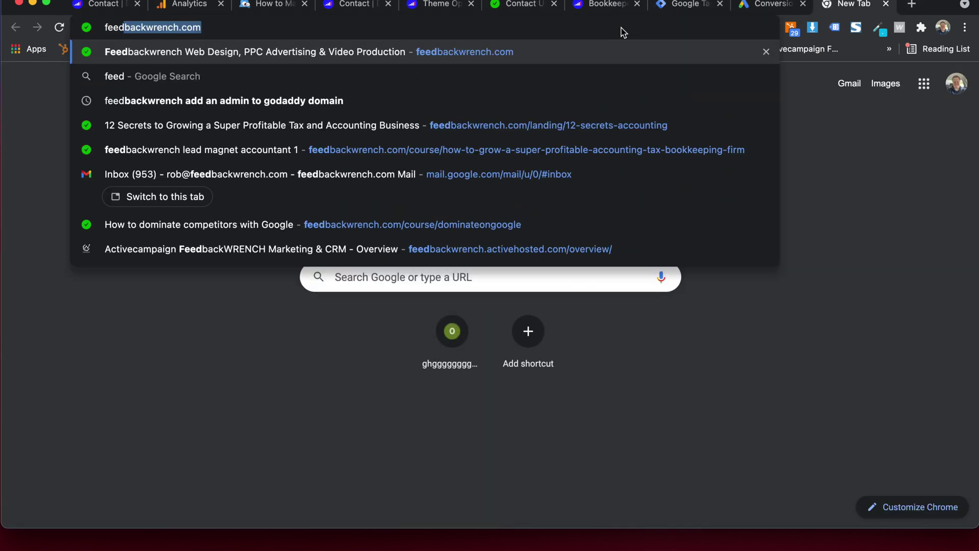
key("Return")
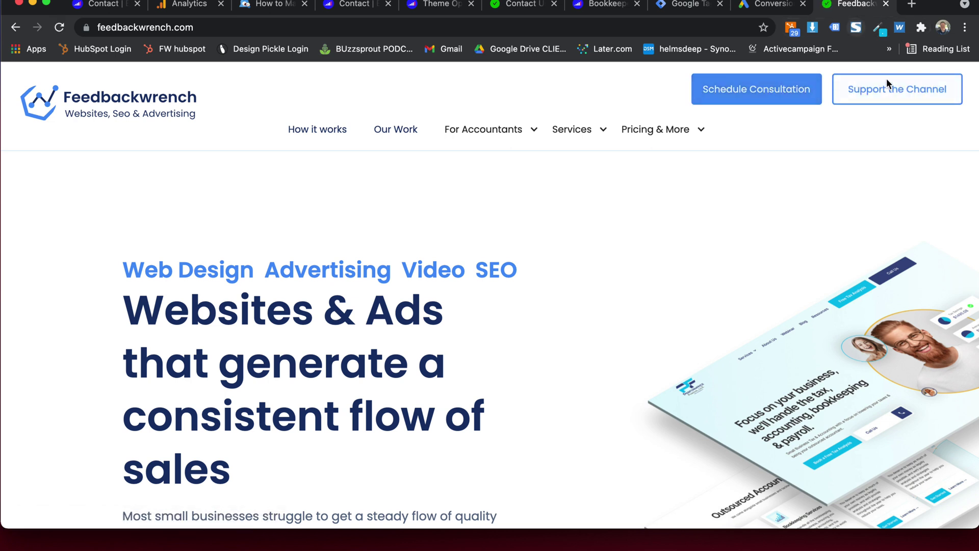
left_click(768, 9)
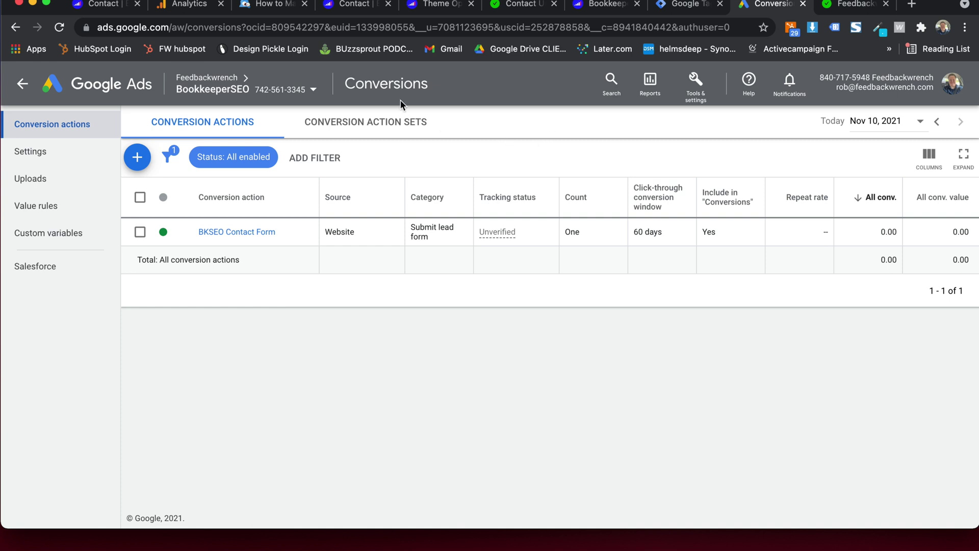
- Look over the contact form and its Name field on the bookkeeperseo.com Contact page
left_click(344, 4)
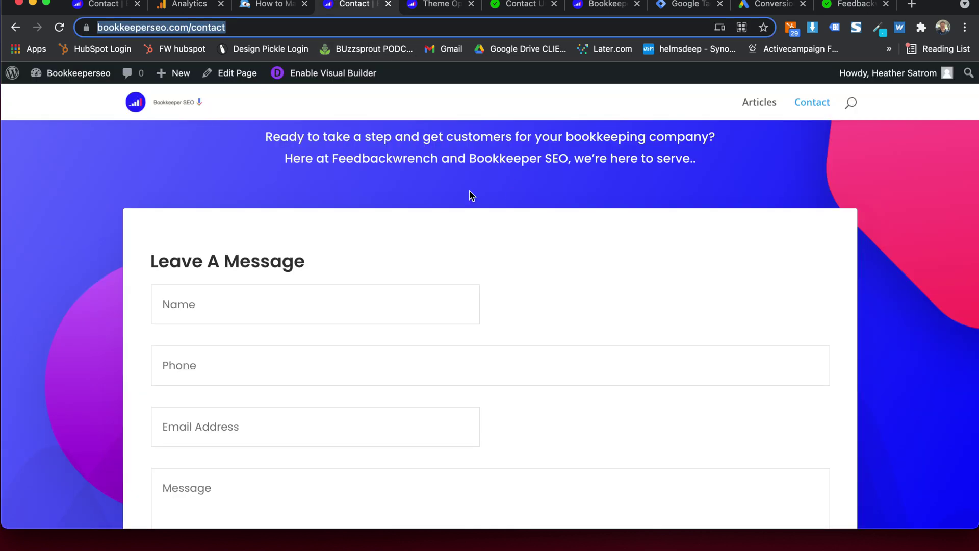
left_click(302, 314)
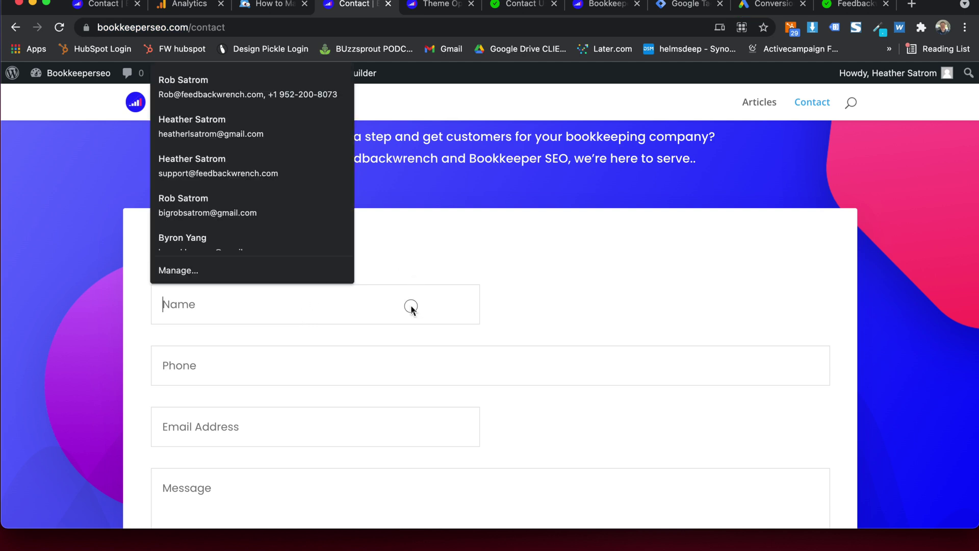
scroll(411, 306, "up", 3)
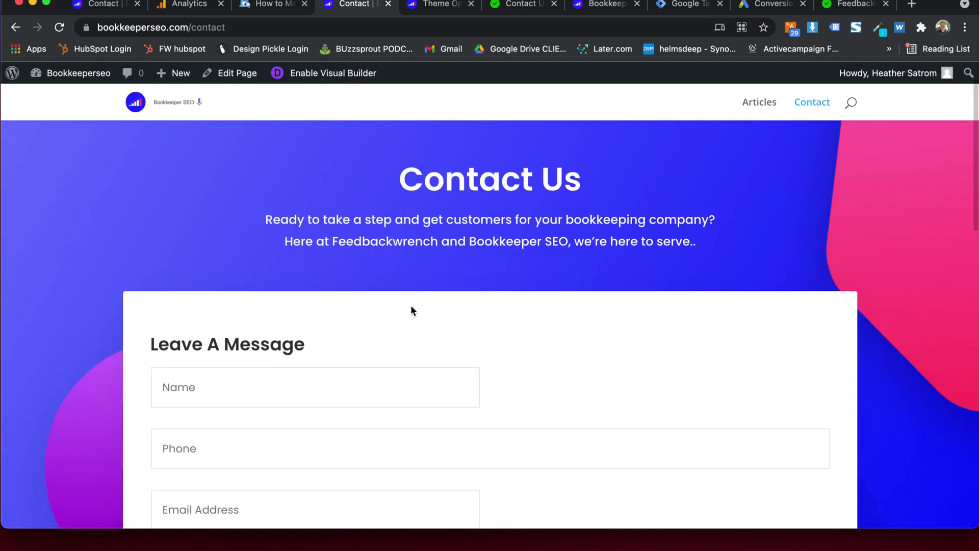
scroll(411, 305, "up", 3)
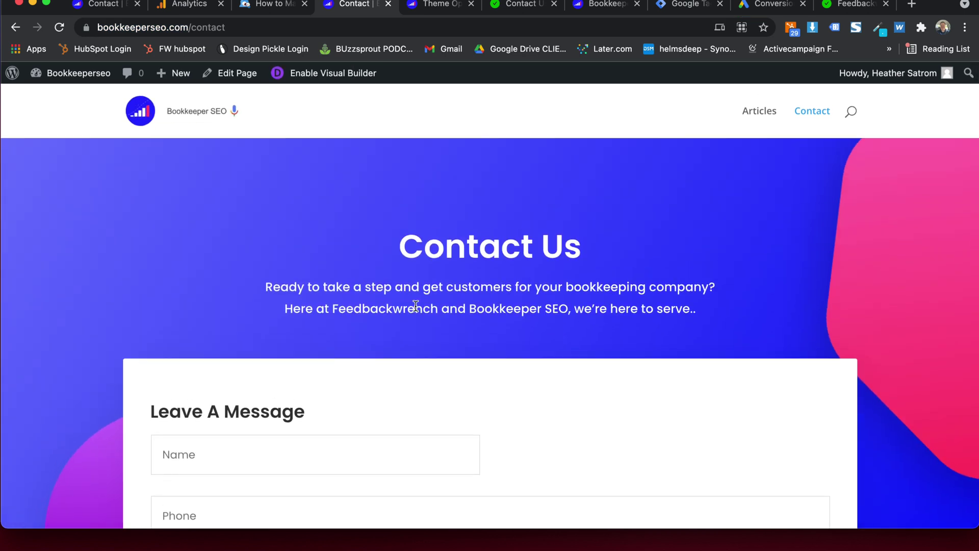
scroll(393, 231, "down", 6)
left_click(312, 275)
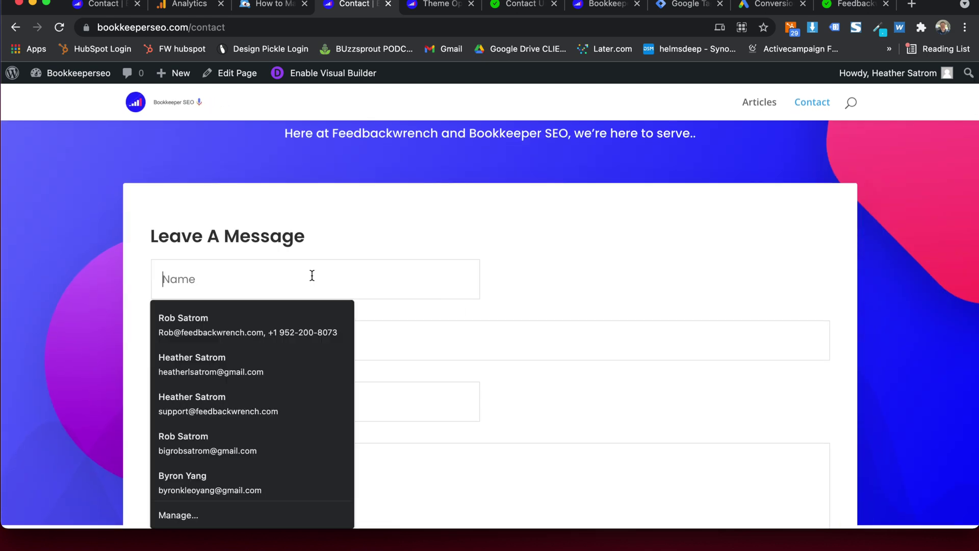
- Read the MonsterInsights Divi form-tracking guide, then come back to the Contact page
scroll(347, 259, "up", 5)
left_click(270, 5)
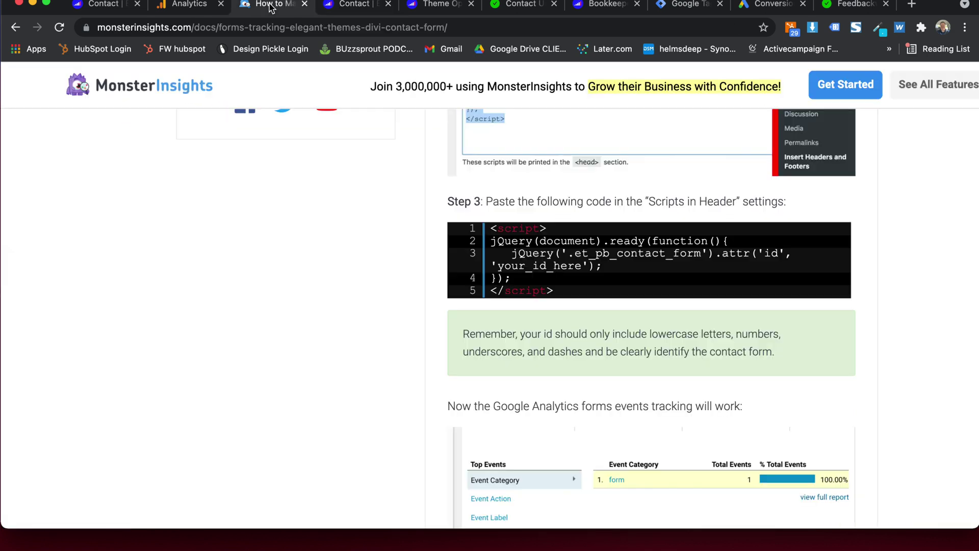
left_click(347, 6)
- Start Preview mode from the container's Workspace and close the old Contact page tab
left_click(685, 6)
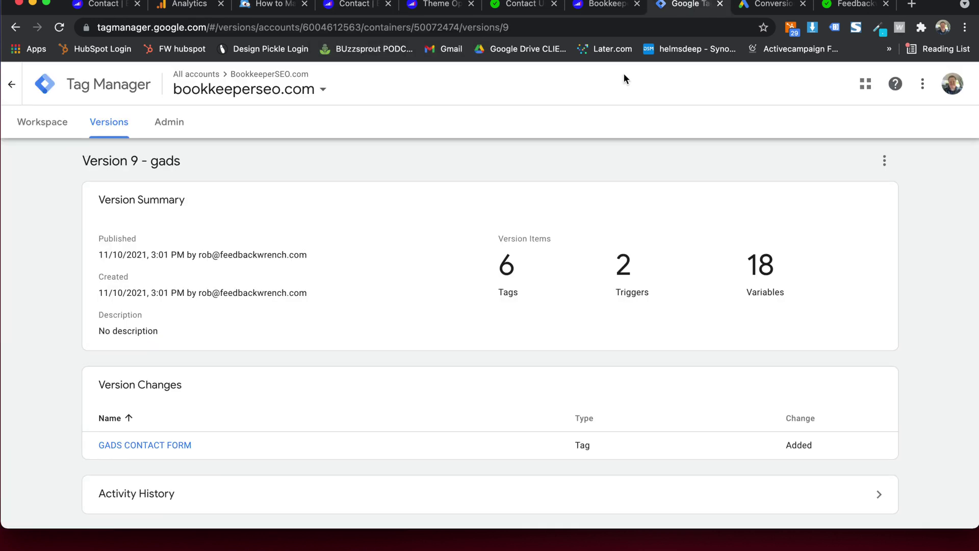
left_click(49, 122)
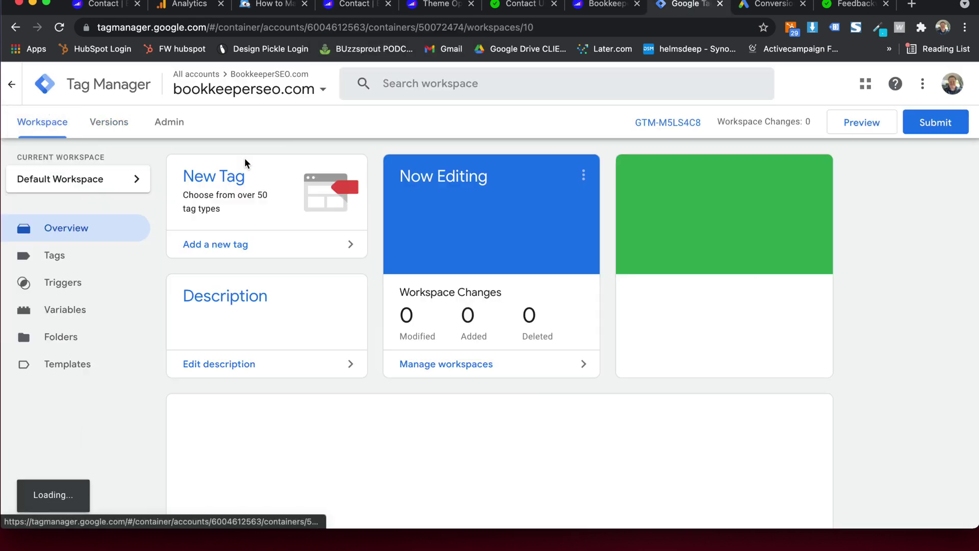
left_click(841, 124)
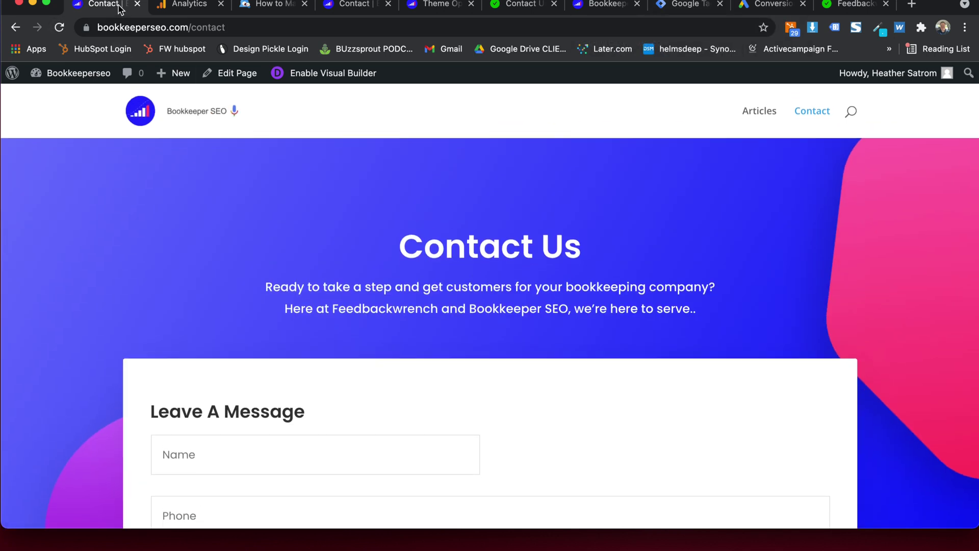
left_click(136, 5)
left_click(595, 6)
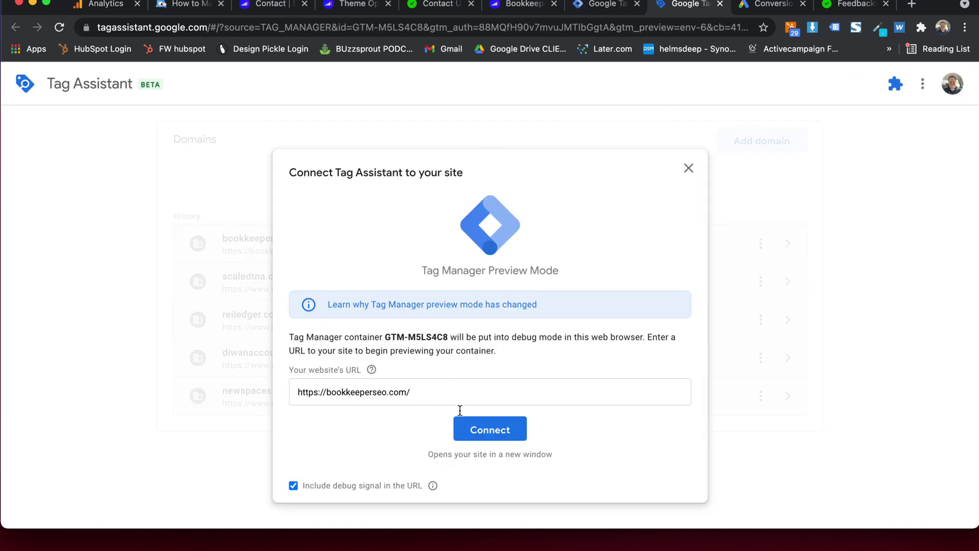
- Connect Tag Assistant to bookkeeperseo.com and confirm it shows Connected
left_click(476, 428)
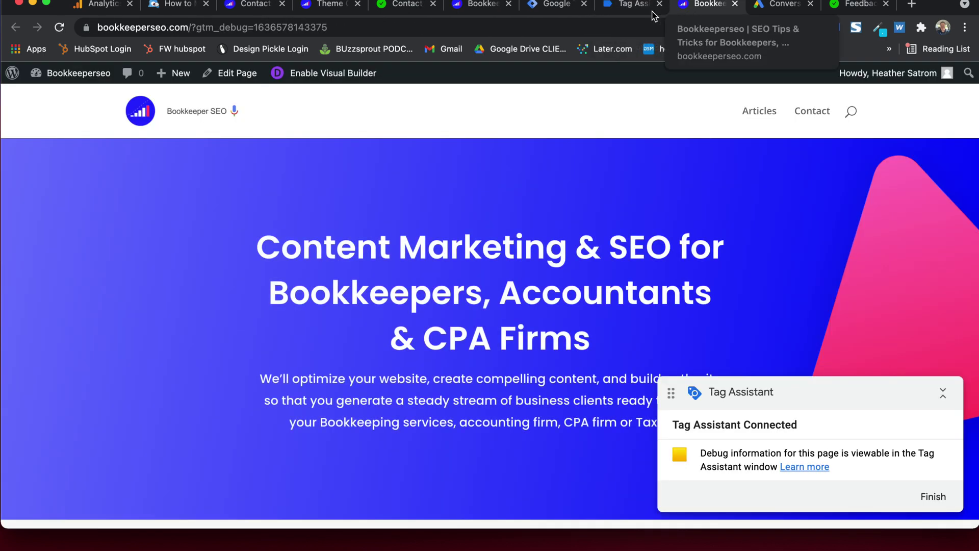
left_click(625, 10)
left_click(492, 326)
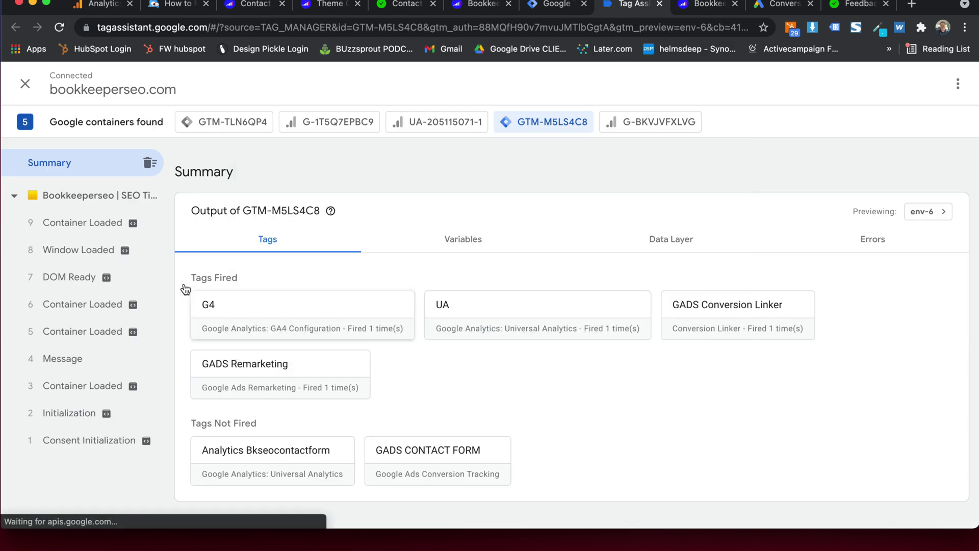
- Navigate the debugged bookkeeperseo.com site to its Contact page
left_click(709, 5)
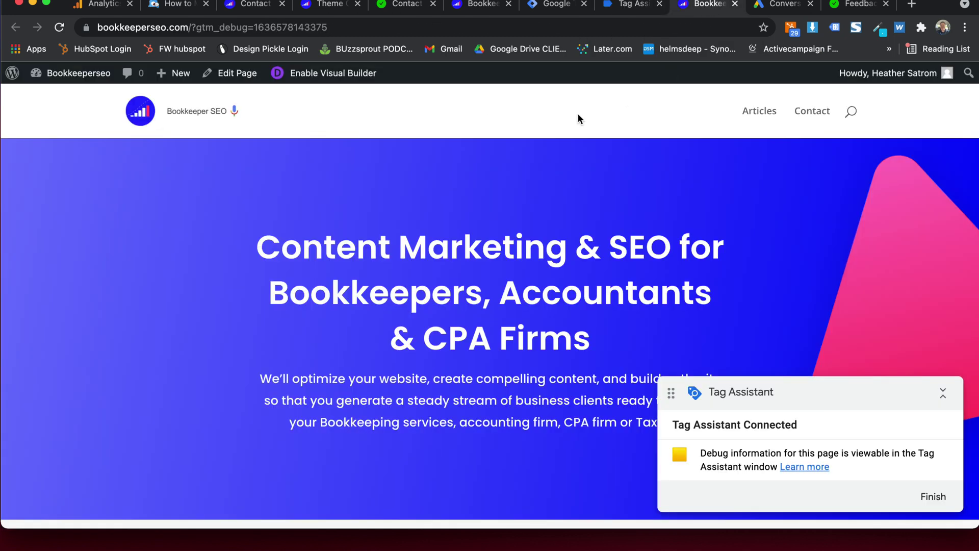
left_click(756, 112)
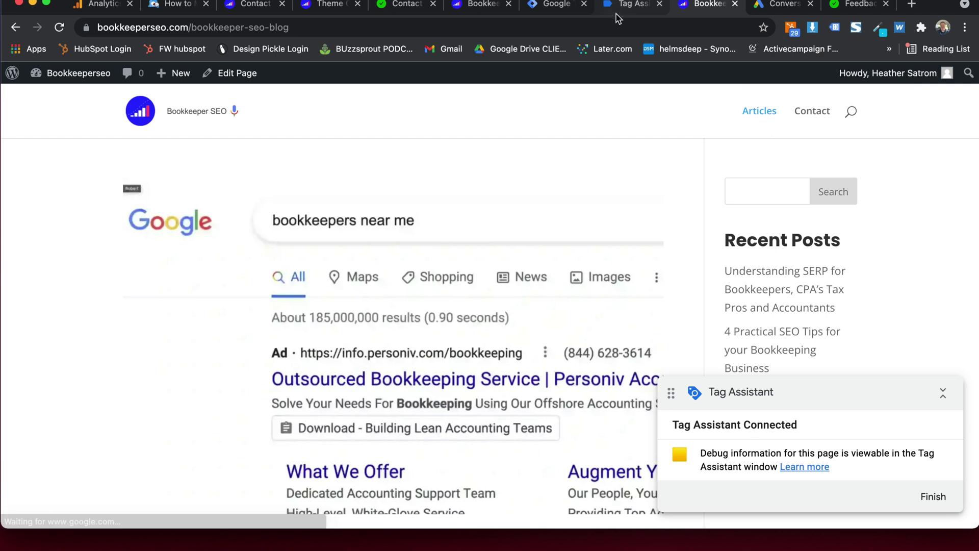
left_click(623, 10)
left_click(702, 9)
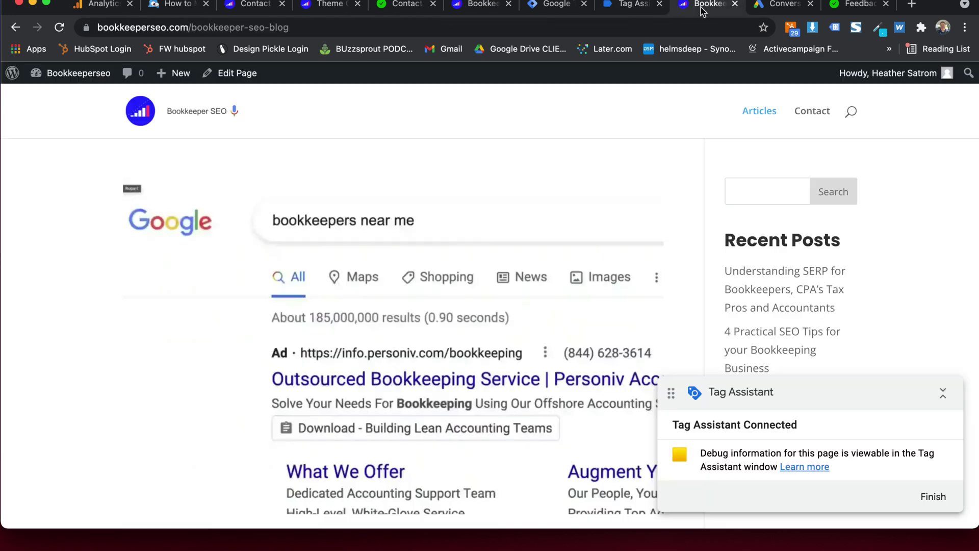
left_click(813, 114)
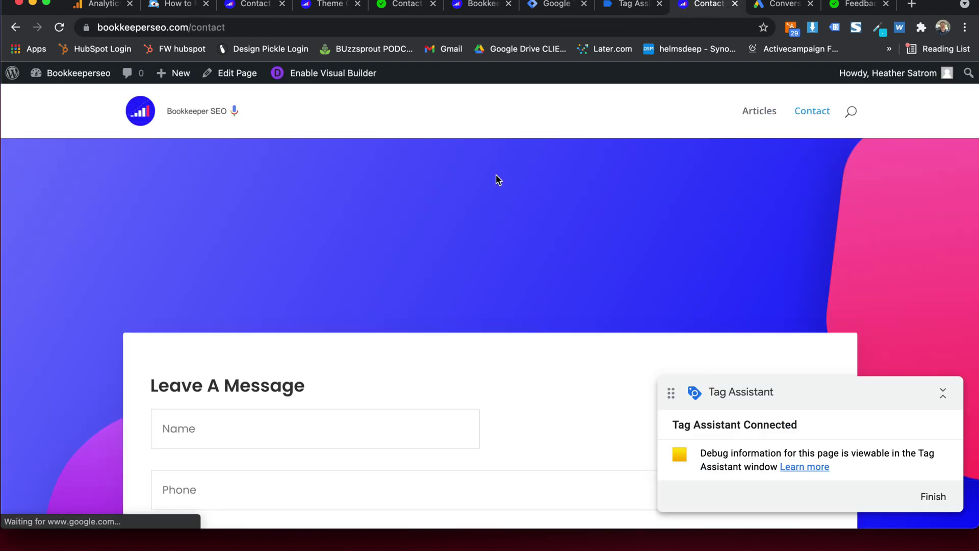
- Autofill the name, phone and email fields, enter 'test' as the message, and send the form
scroll(355, 170, "down", 5)
scroll(355, 170, "up", 2)
left_click(261, 190)
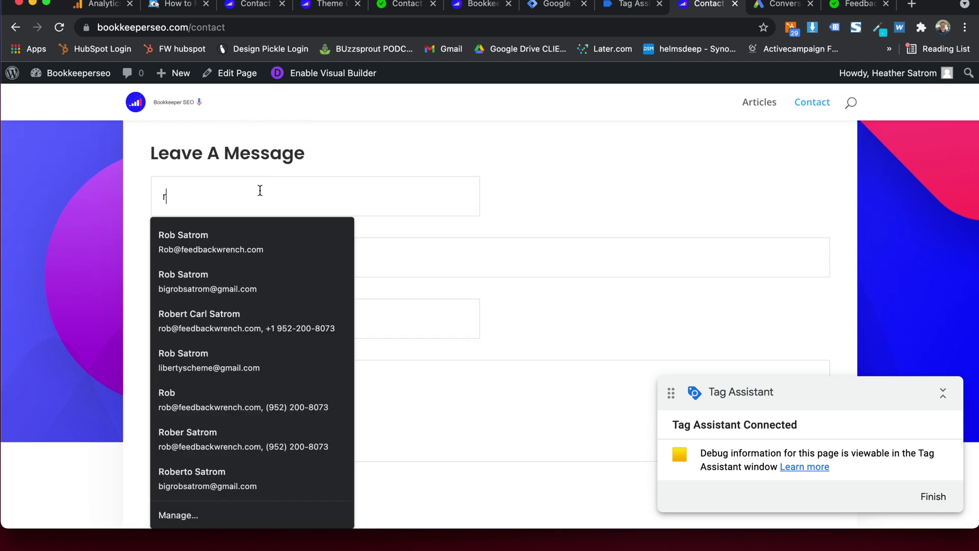
left_click(228, 239)
scroll(368, 236, "down", 3)
left_click(306, 305)
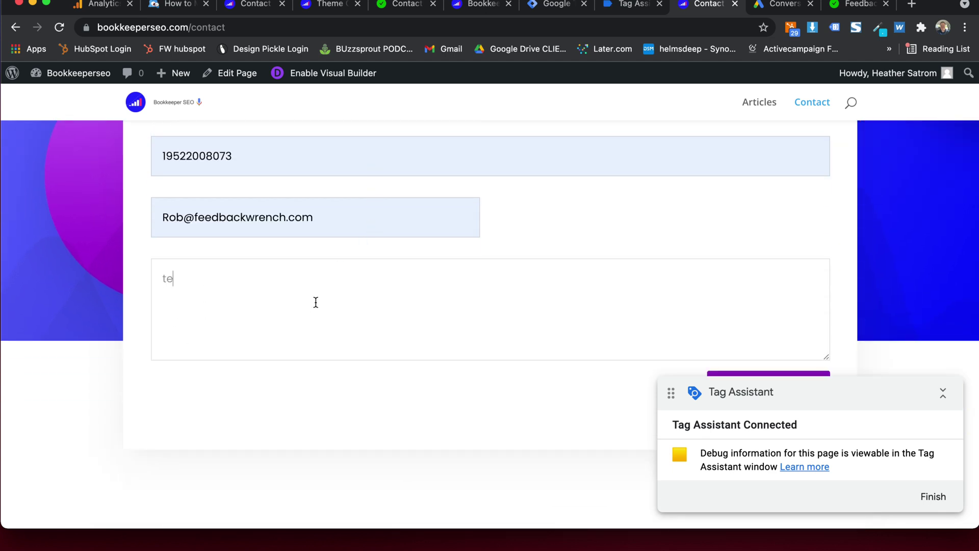
type("test")
scroll(489, 276, "down", 3)
left_click(771, 247)
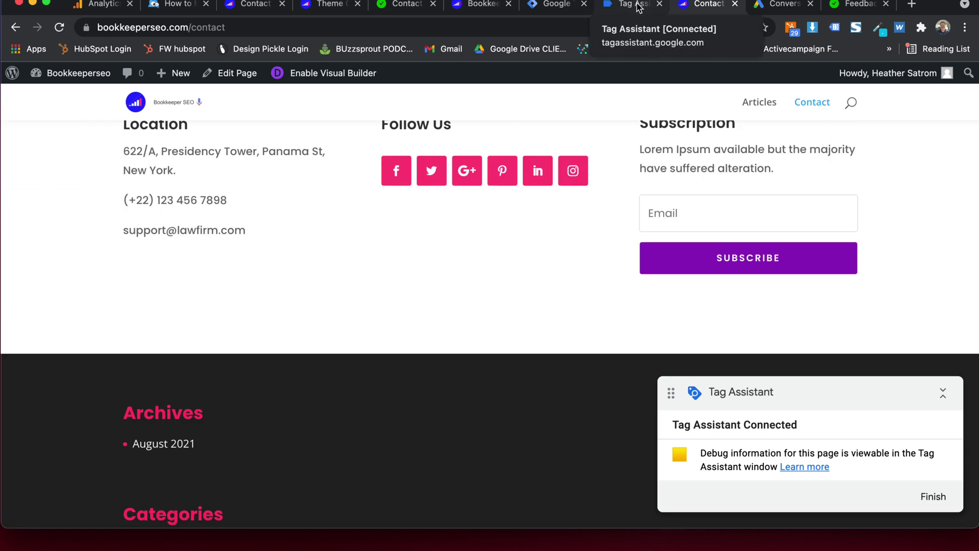
- Verify GADS CONTACT FORM fired on the '30 Form Submit' event, then return to Google Ads Conversions
left_click(633, 4)
left_click(76, 229)
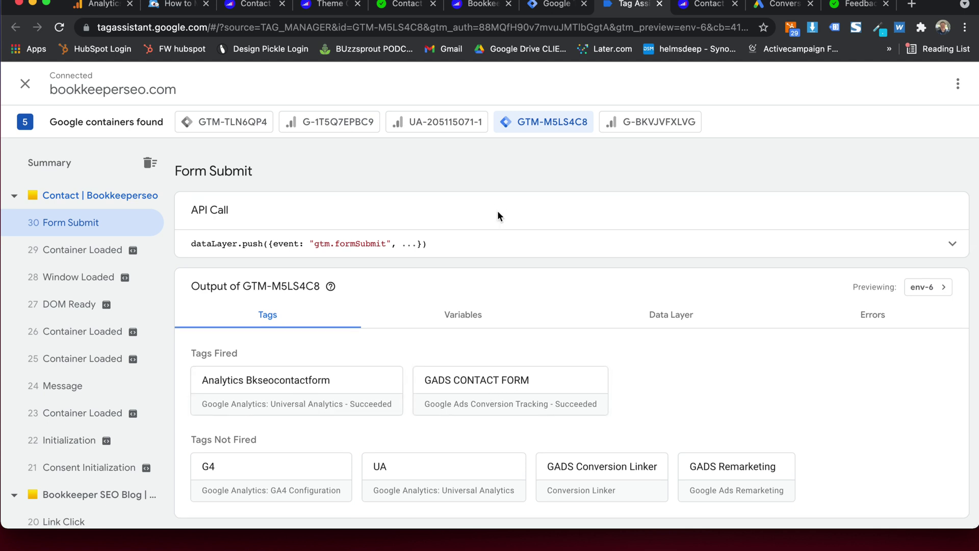
left_click(785, 10)
- Reload Google Ads Conversions to refresh the BKSEO Contact Form tracking status
left_click(62, 29)
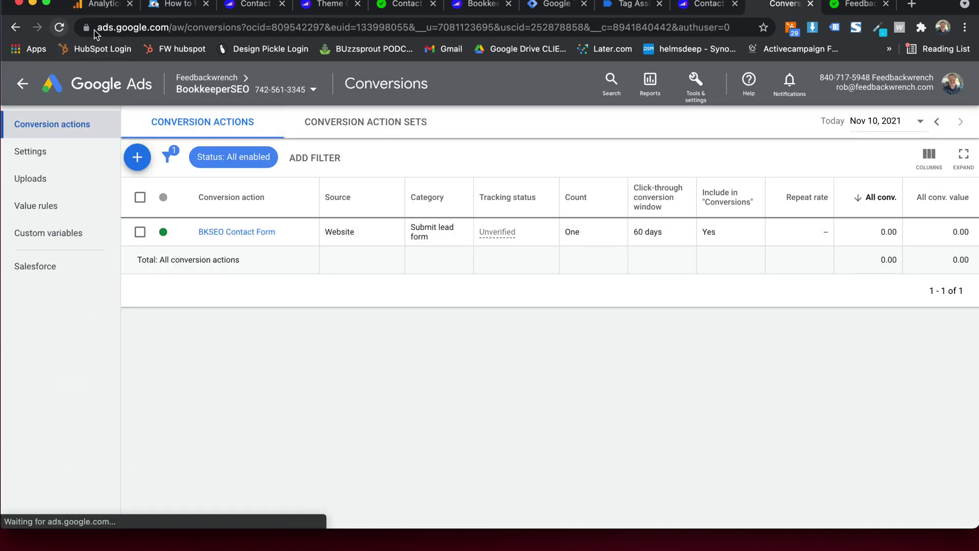